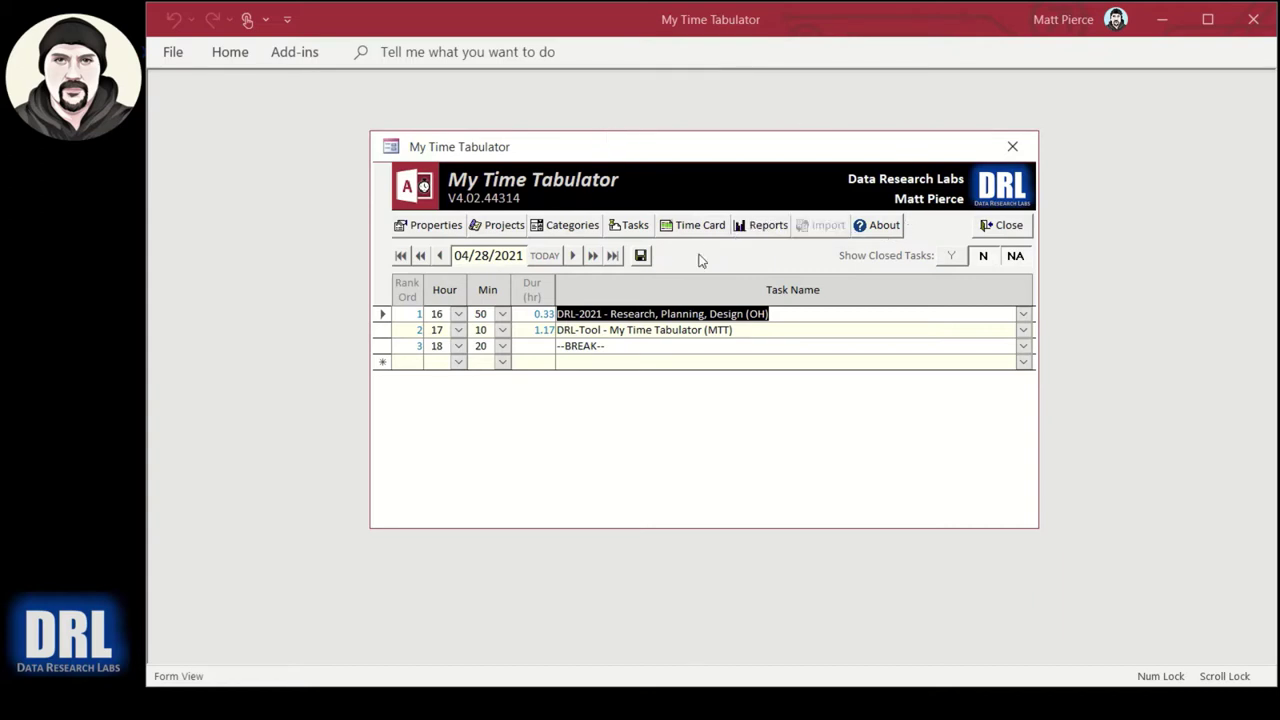
Review the stored employer and user properties list twice
left_click(440, 227)
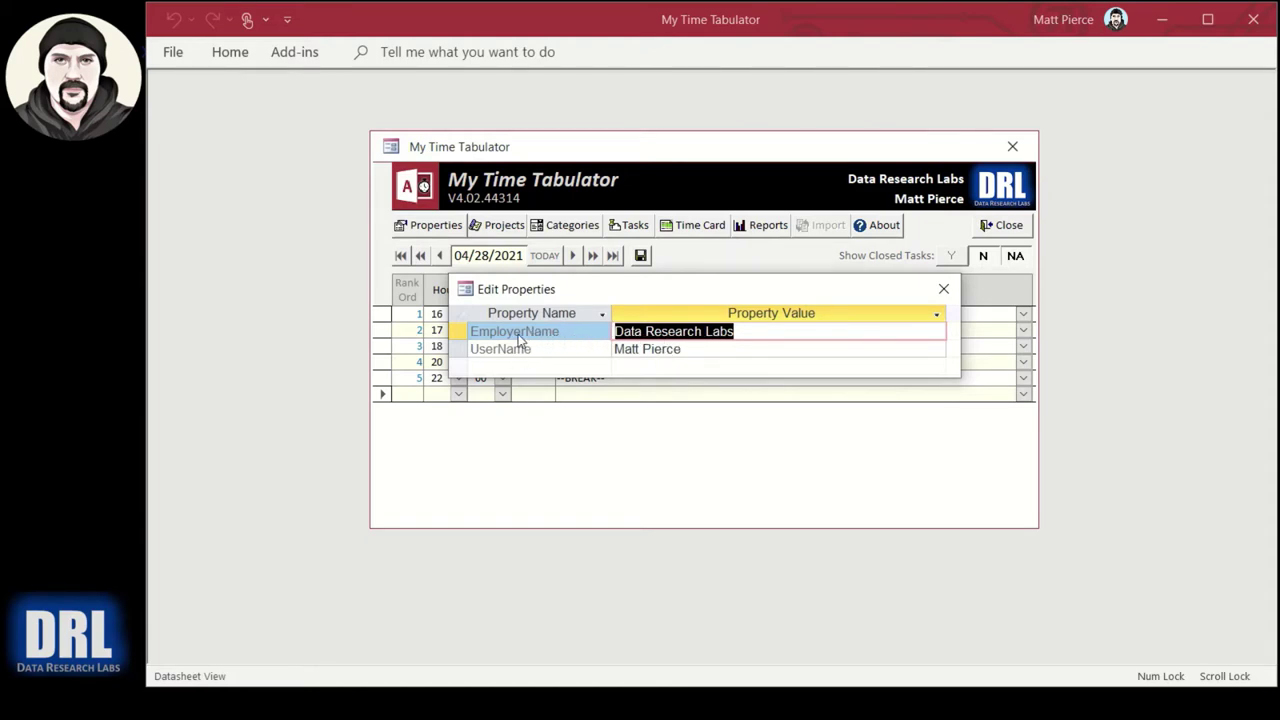
left_click(943, 289)
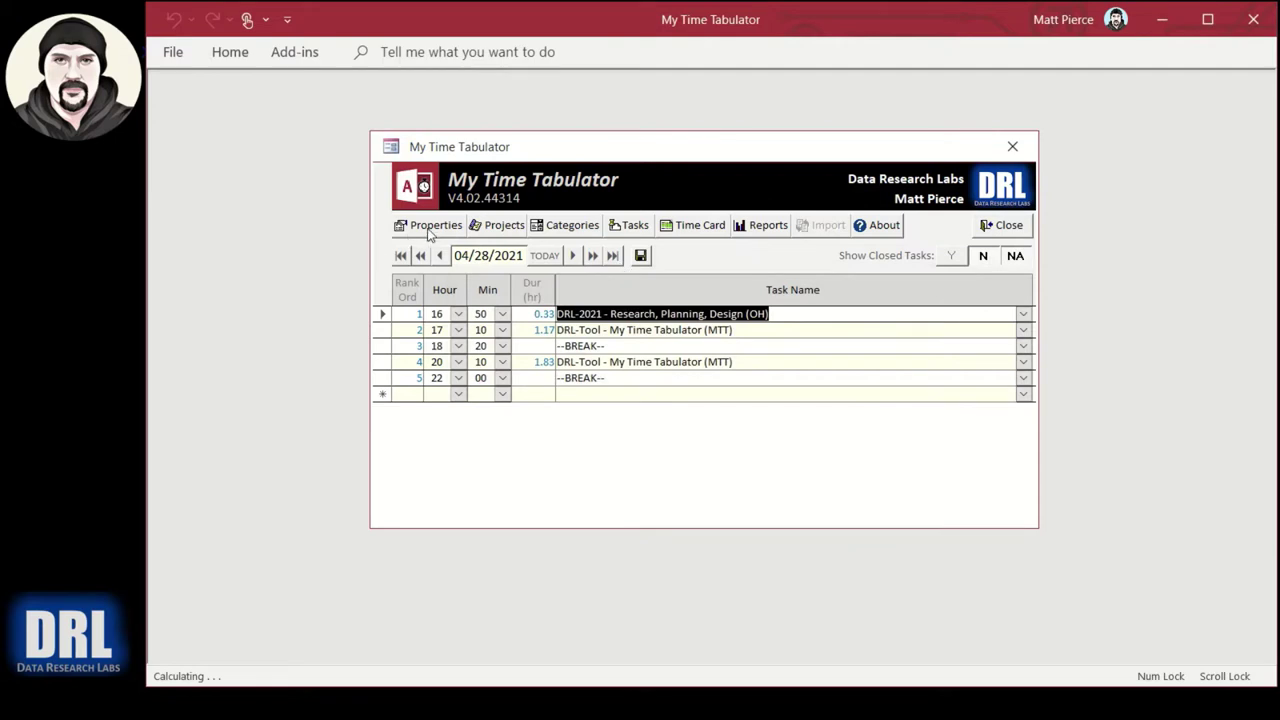
left_click(425, 229)
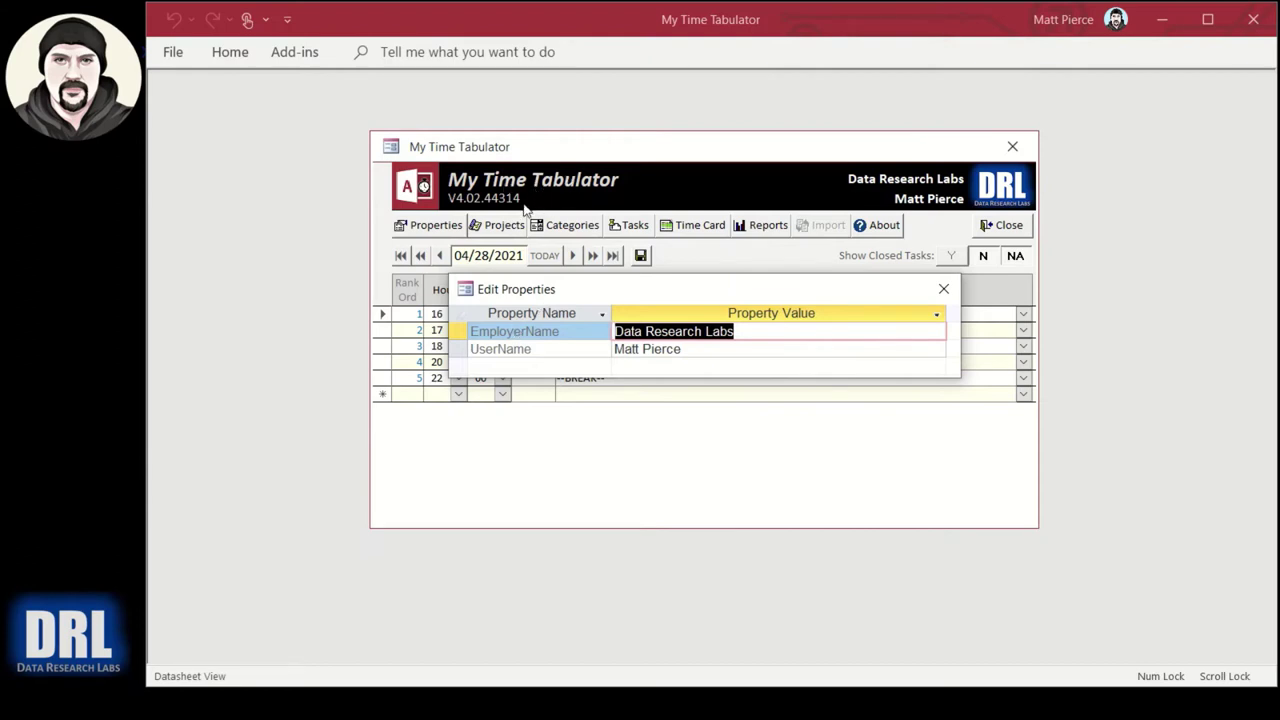
left_click(943, 289)
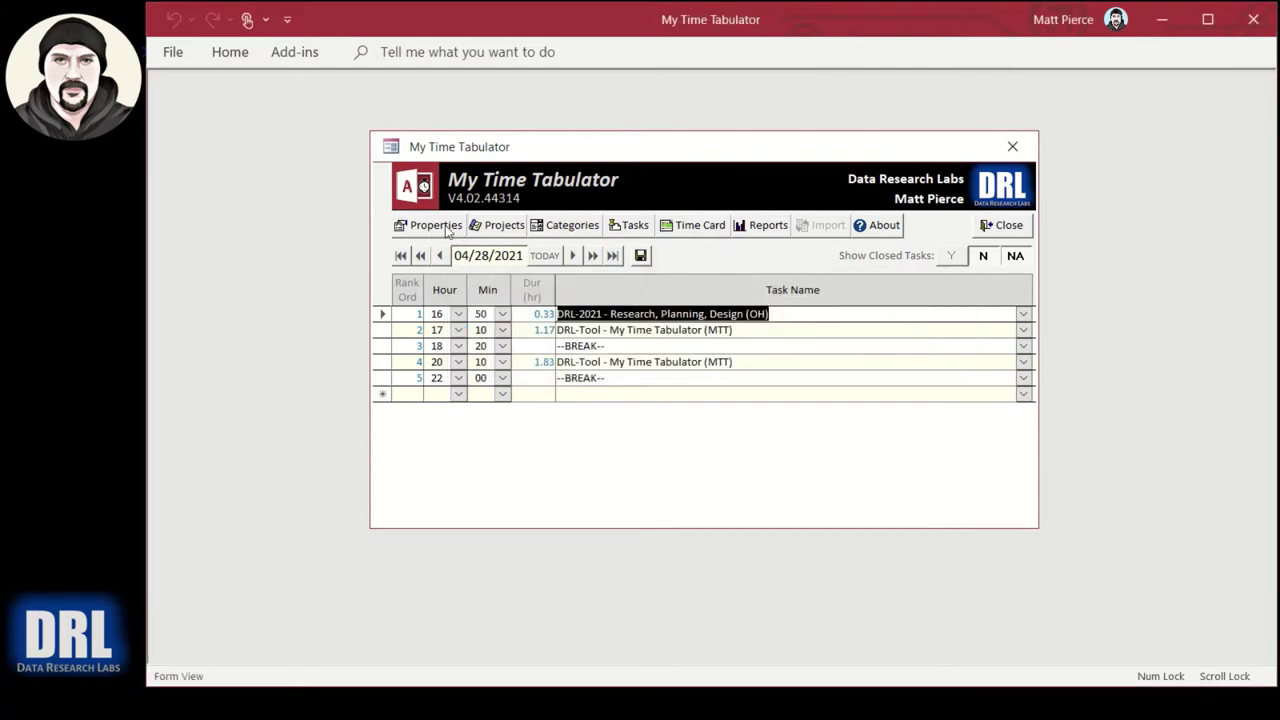
Look over the project list, then bring up the task categories
left_click(497, 225)
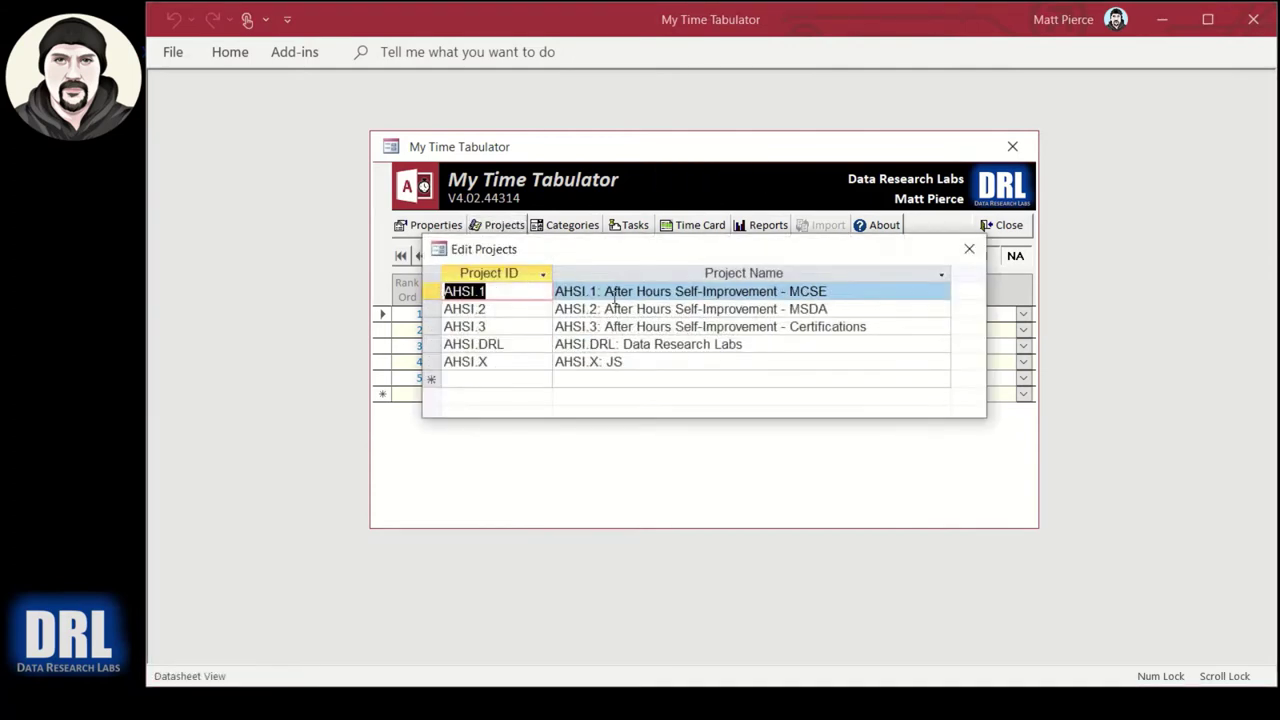
left_click(640, 344)
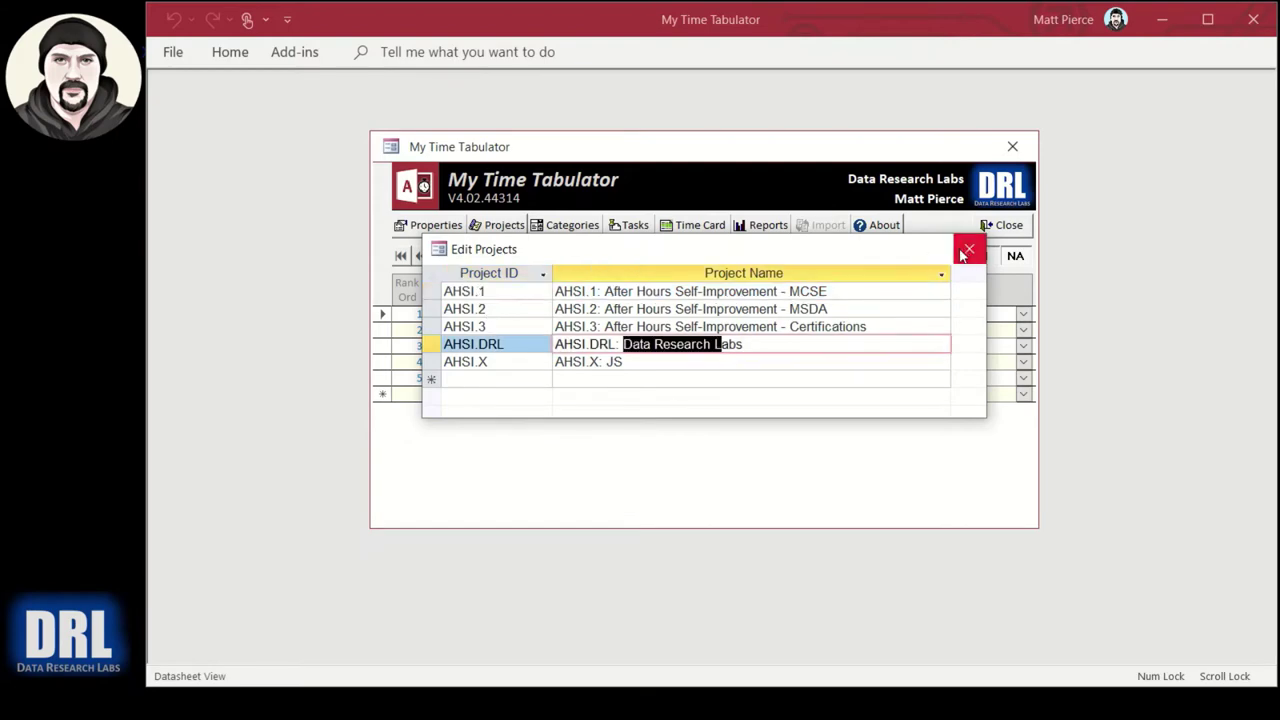
left_click(969, 249)
Review the five categories, AHSI through OOO, then close Edit Categories
left_click(565, 228)
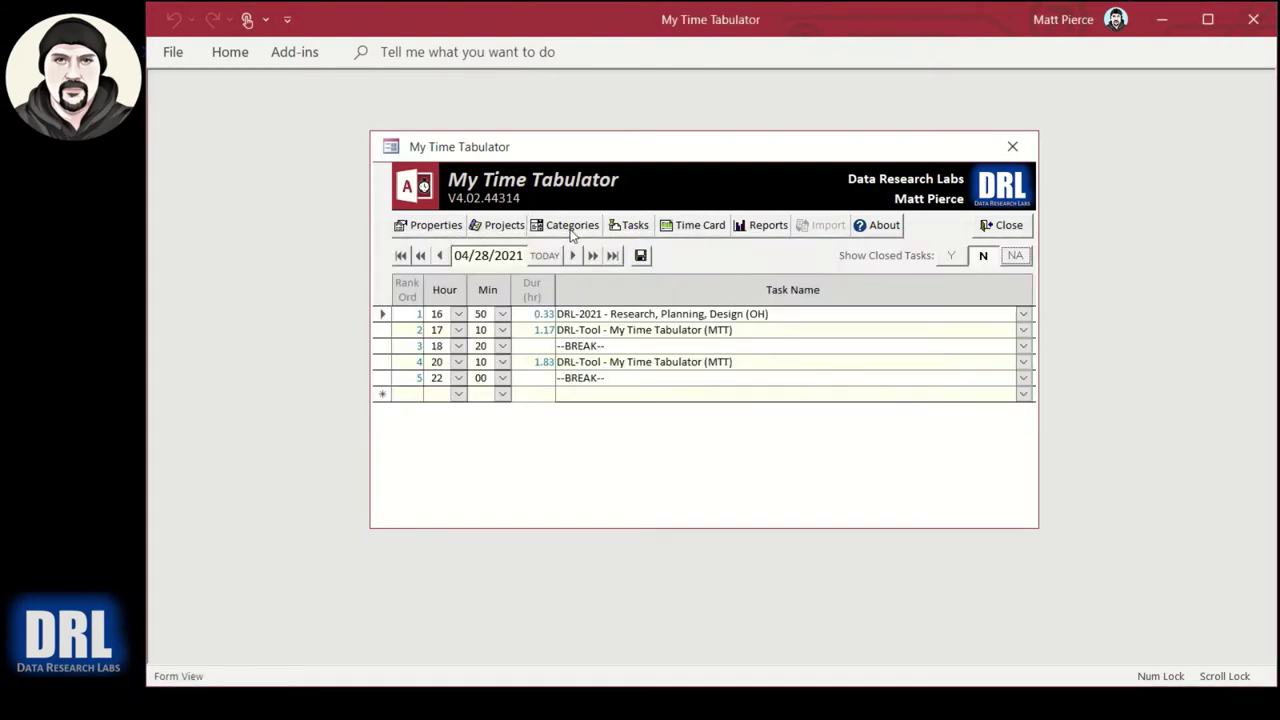
left_click(572, 228)
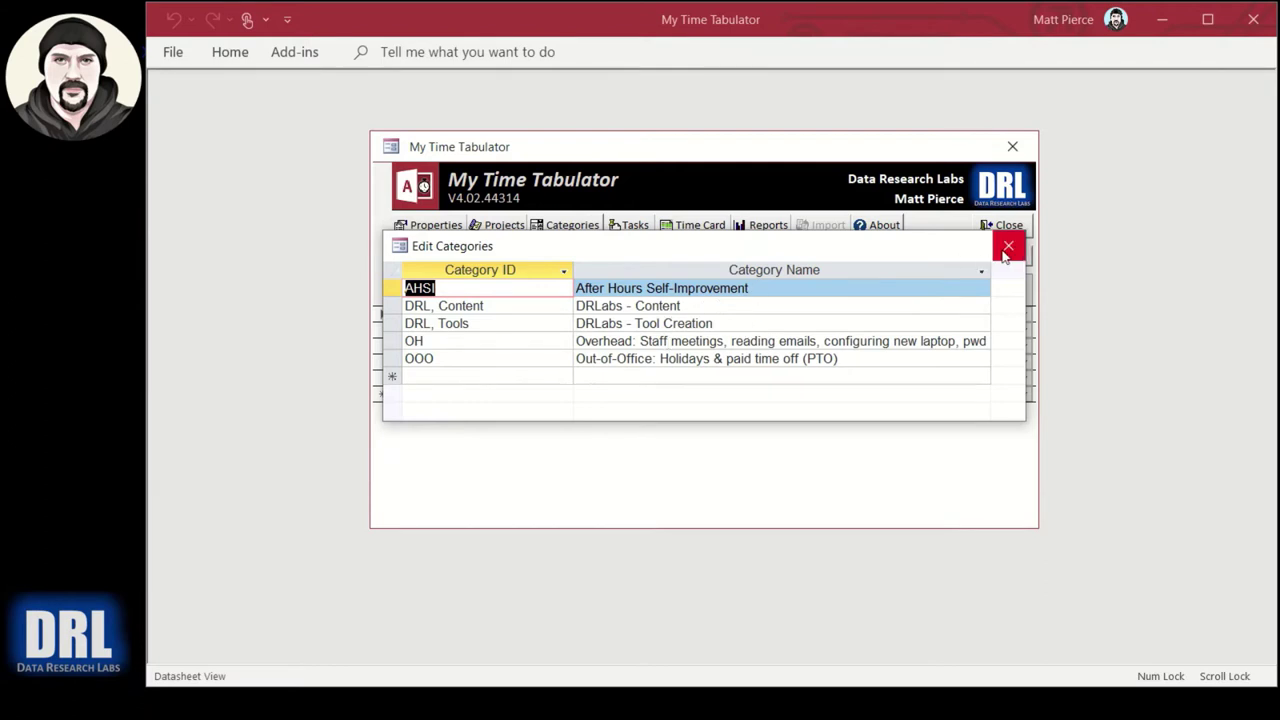
left_click(1007, 247)
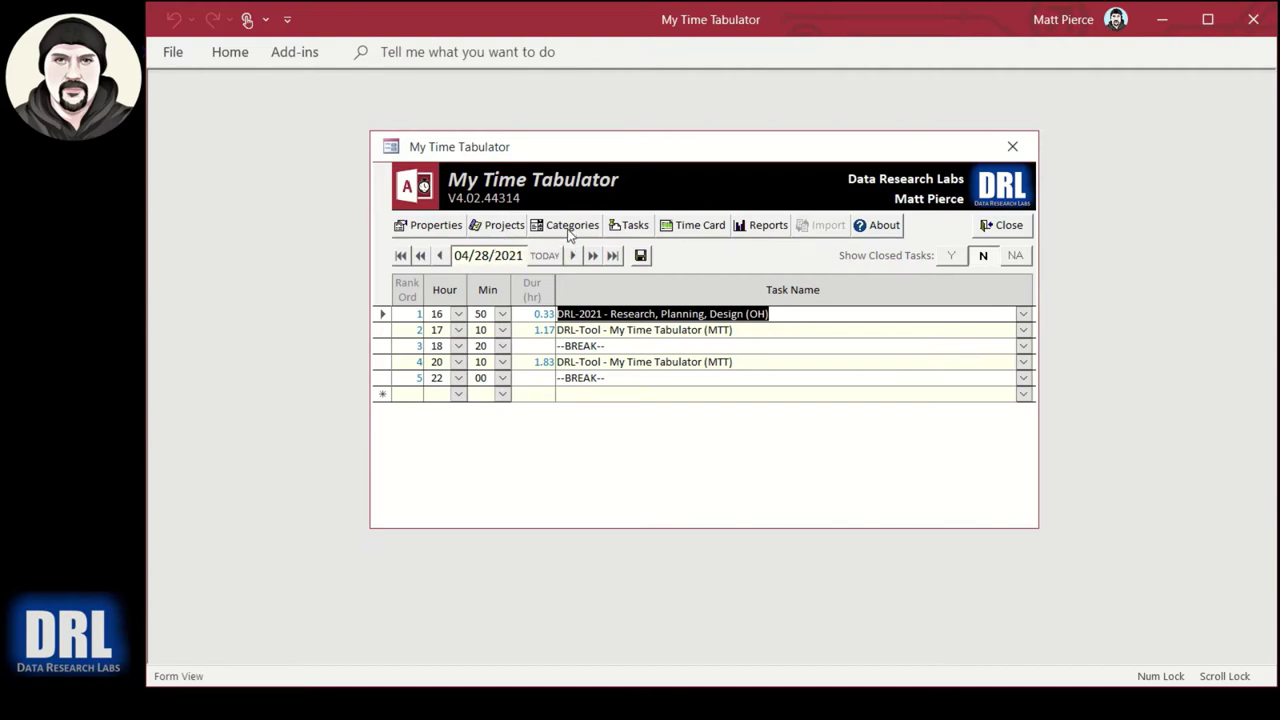
left_click(630, 228)
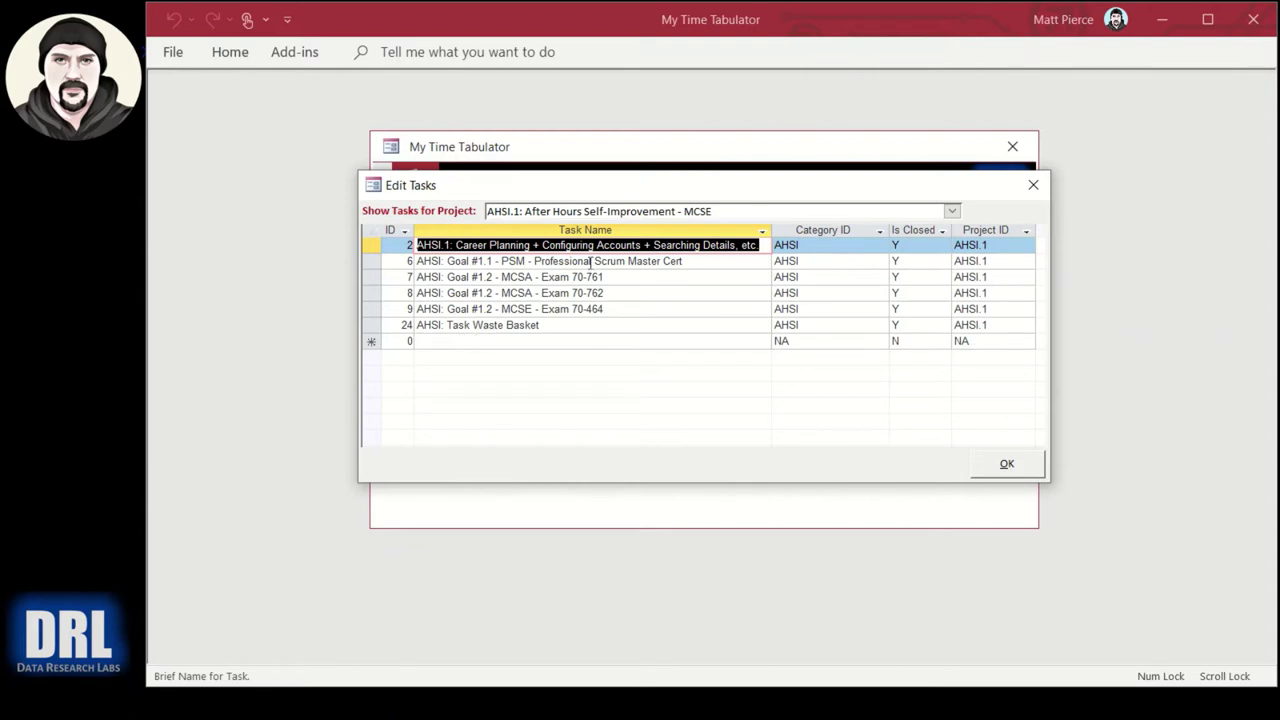
left_click(953, 212)
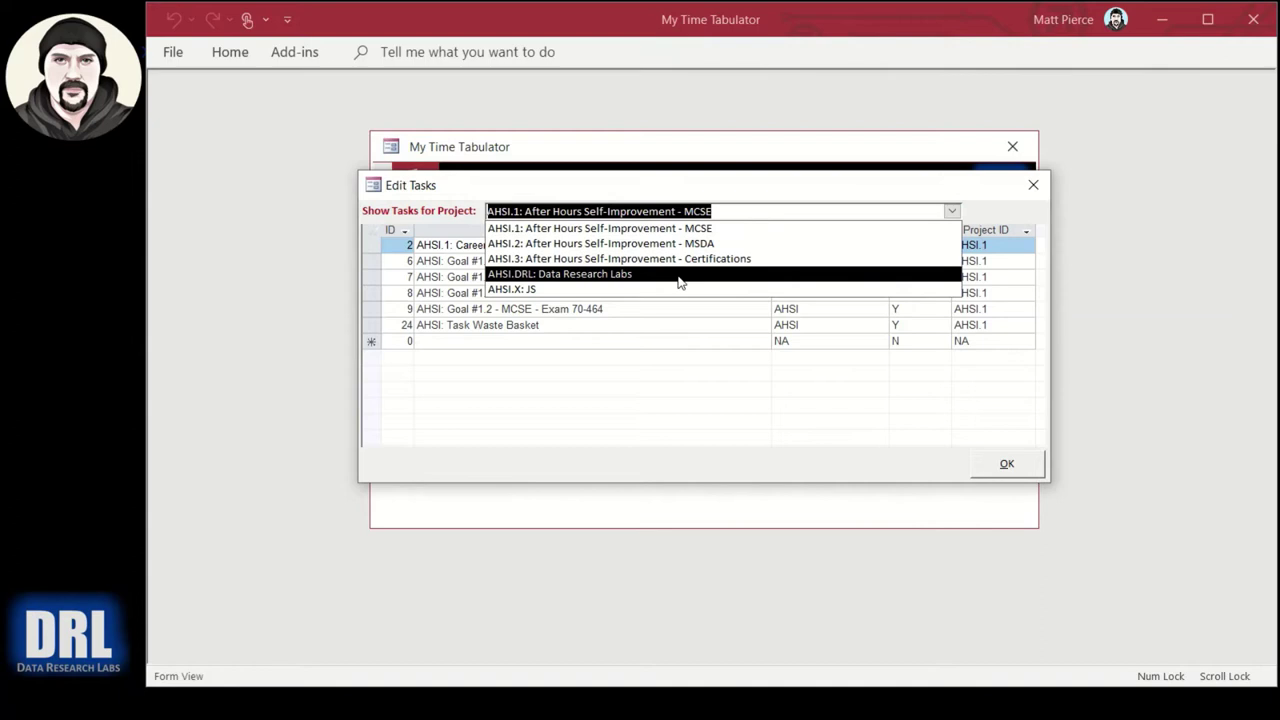
left_click(680, 243)
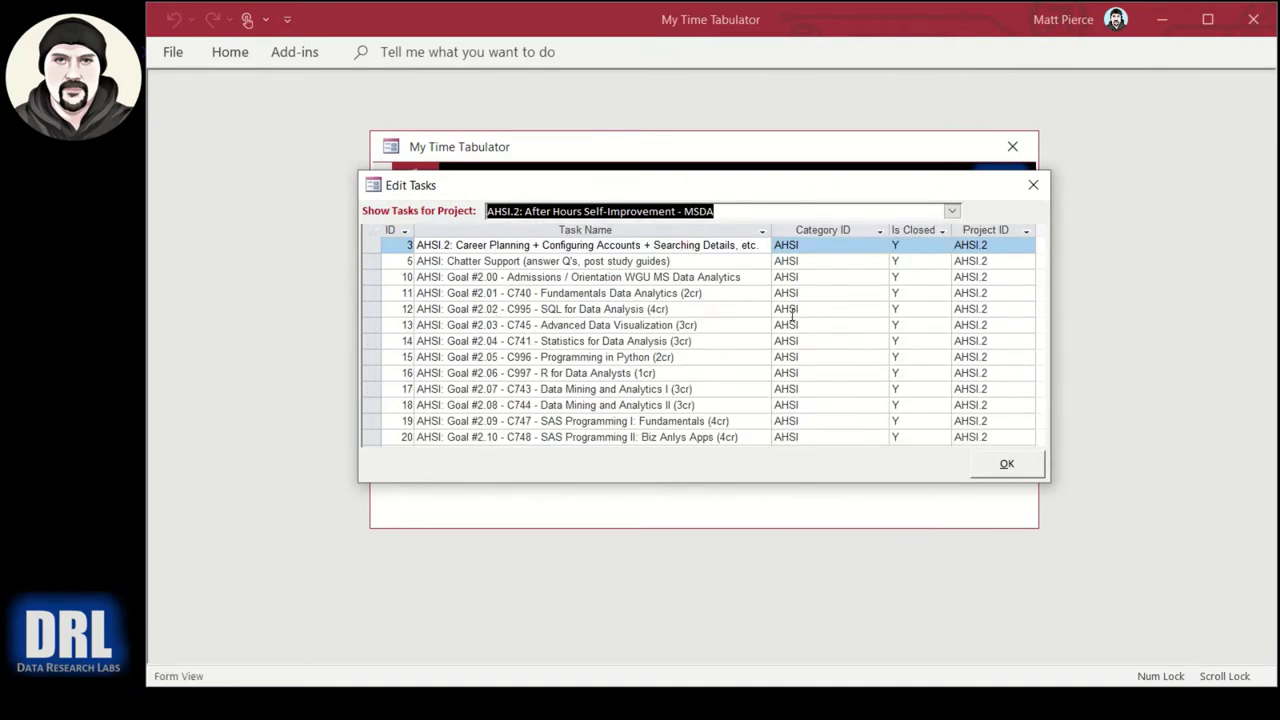
left_click(951, 210)
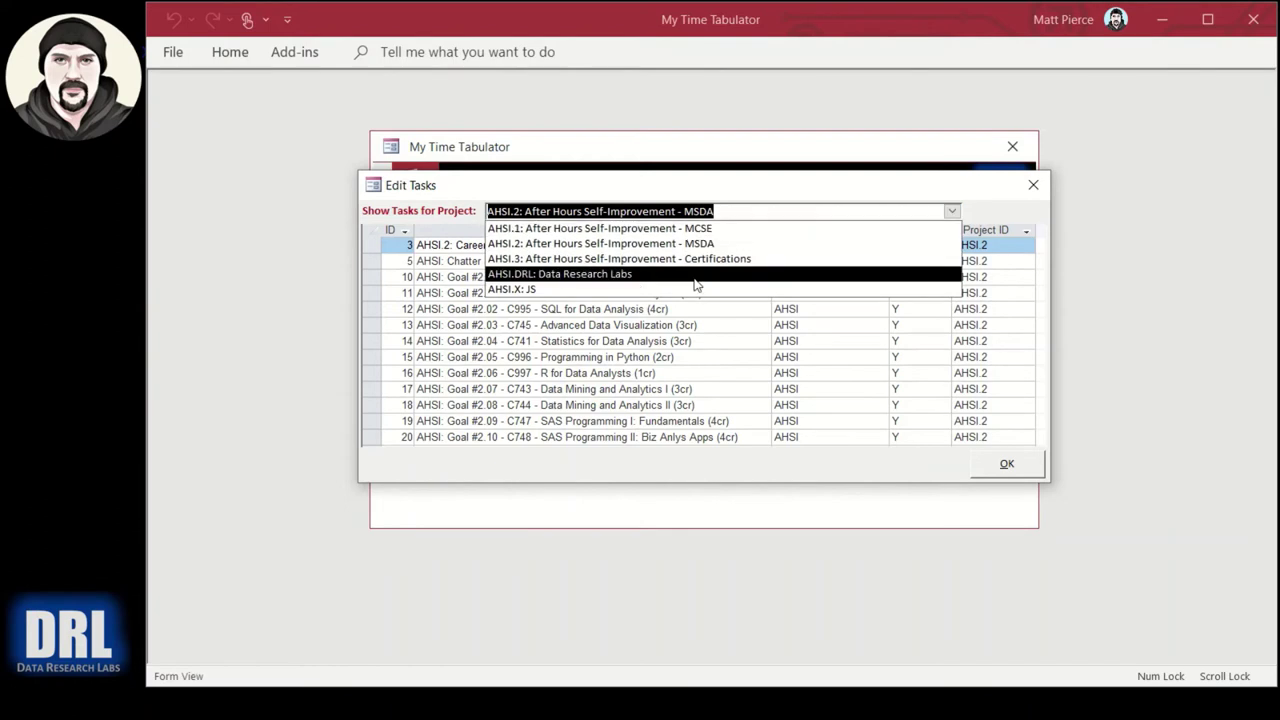
left_click(615, 274)
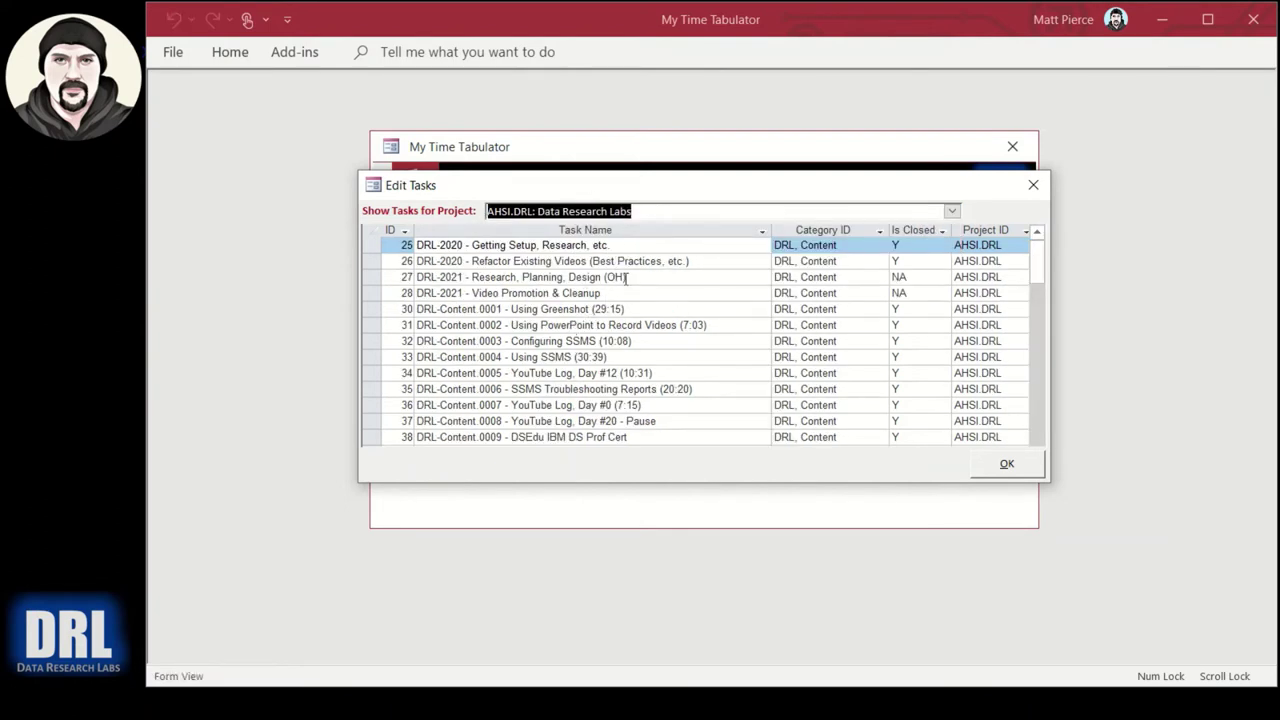
scroll(508, 360, "down", 2)
scroll(505, 364, "down", 14)
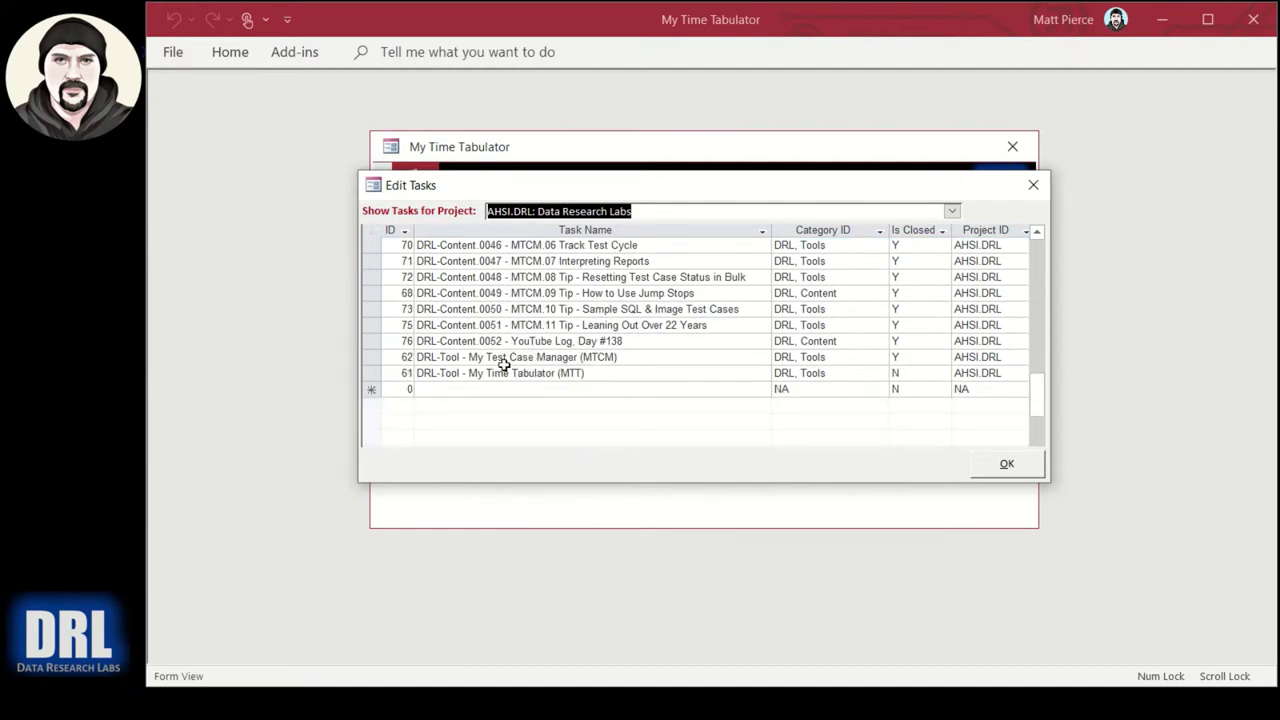
scroll(520, 365, "up", 1)
scroll(531, 381, "up", 2)
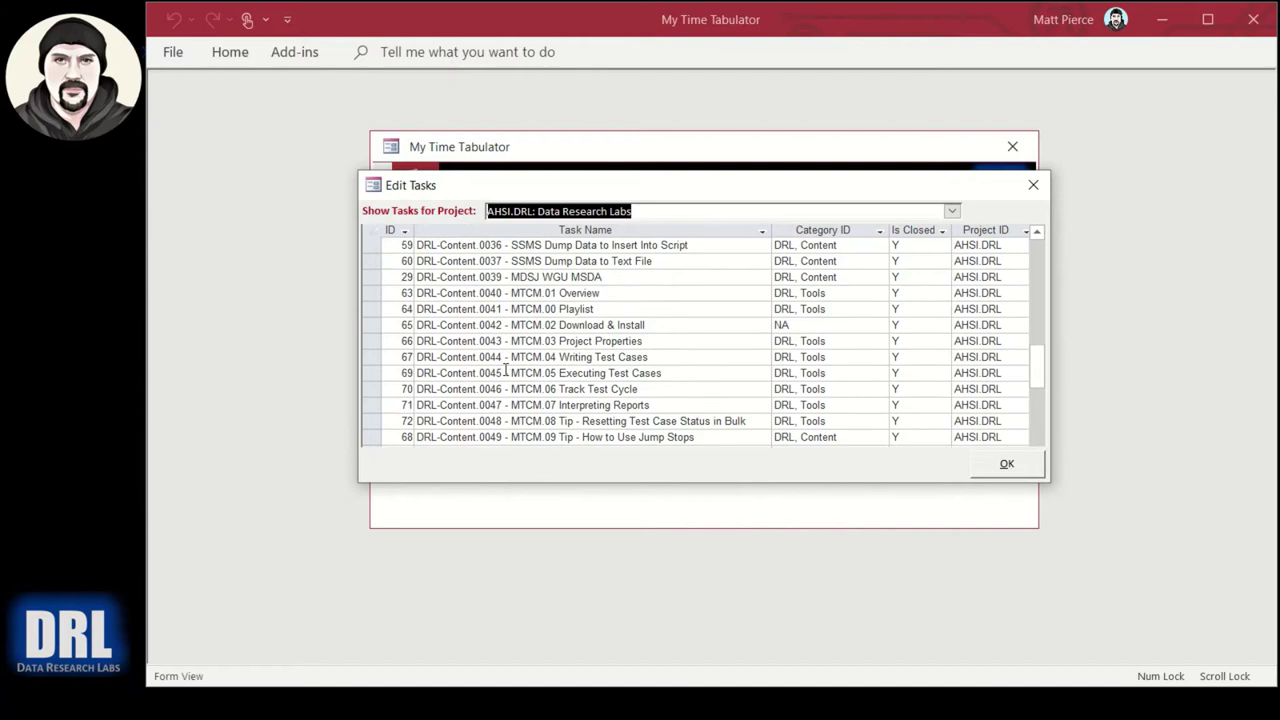
left_click(1033, 186)
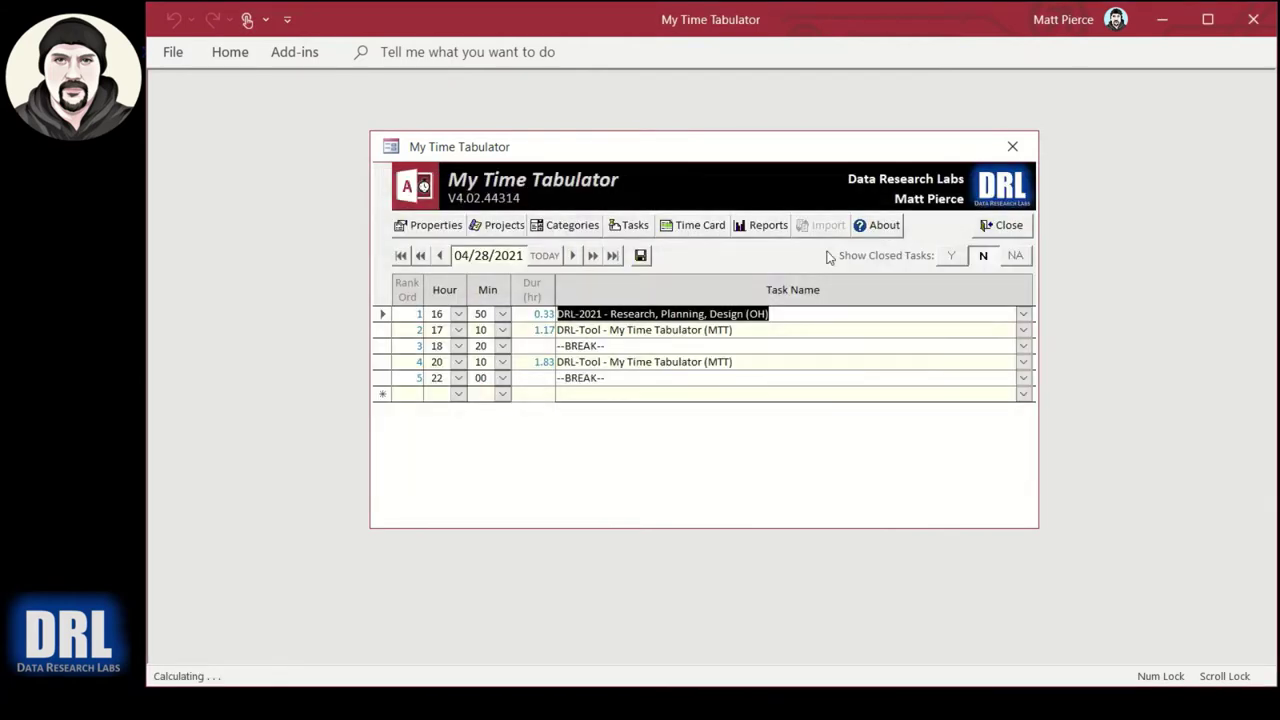
left_click(635, 225)
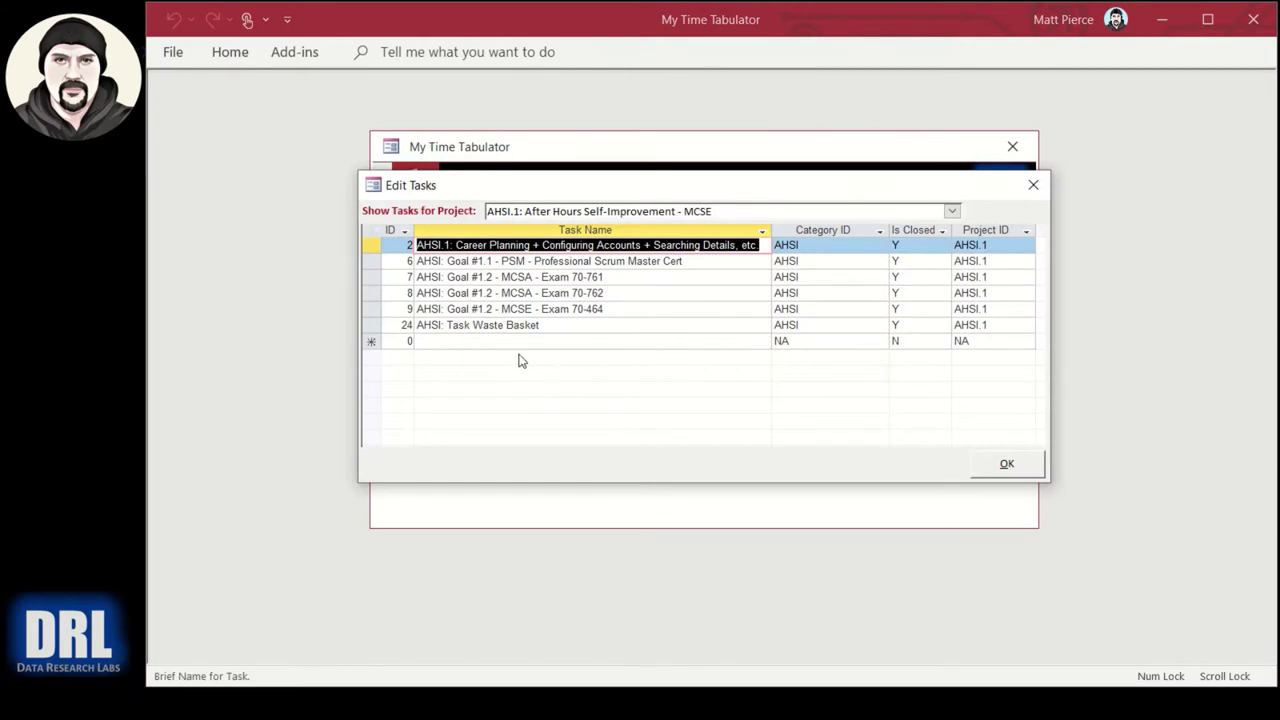
left_click(478, 341)
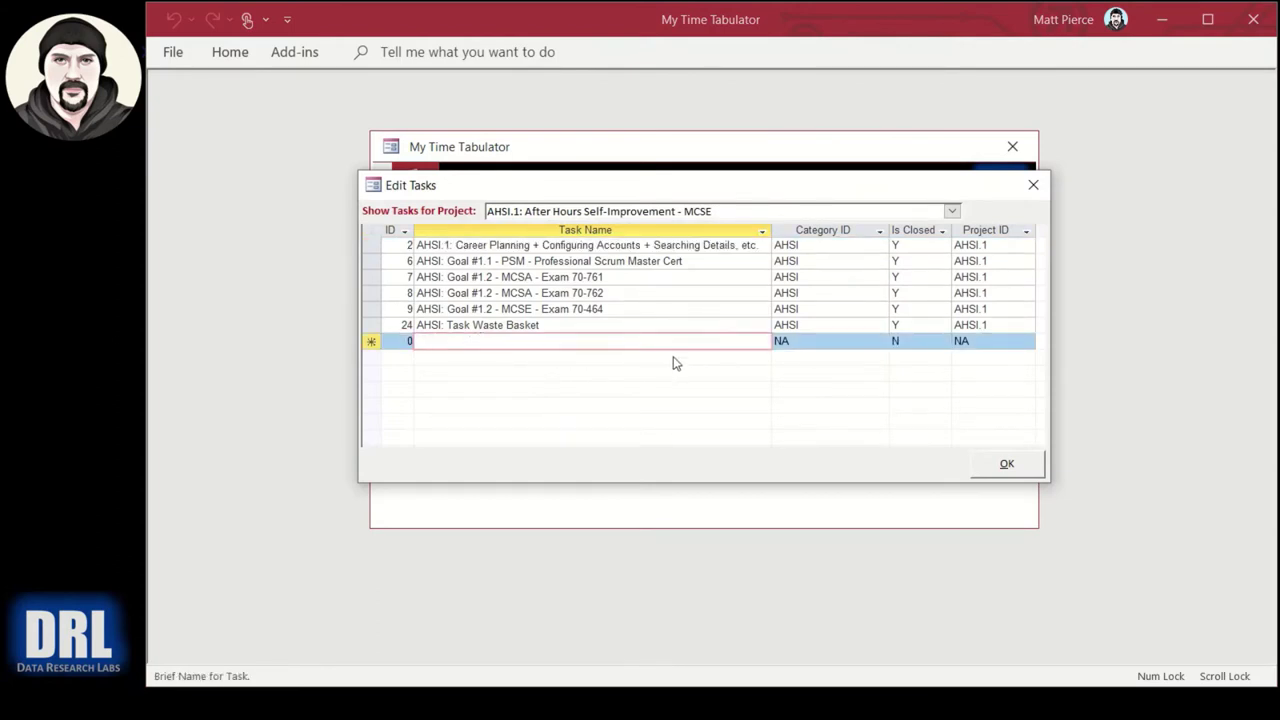
left_click(884, 343)
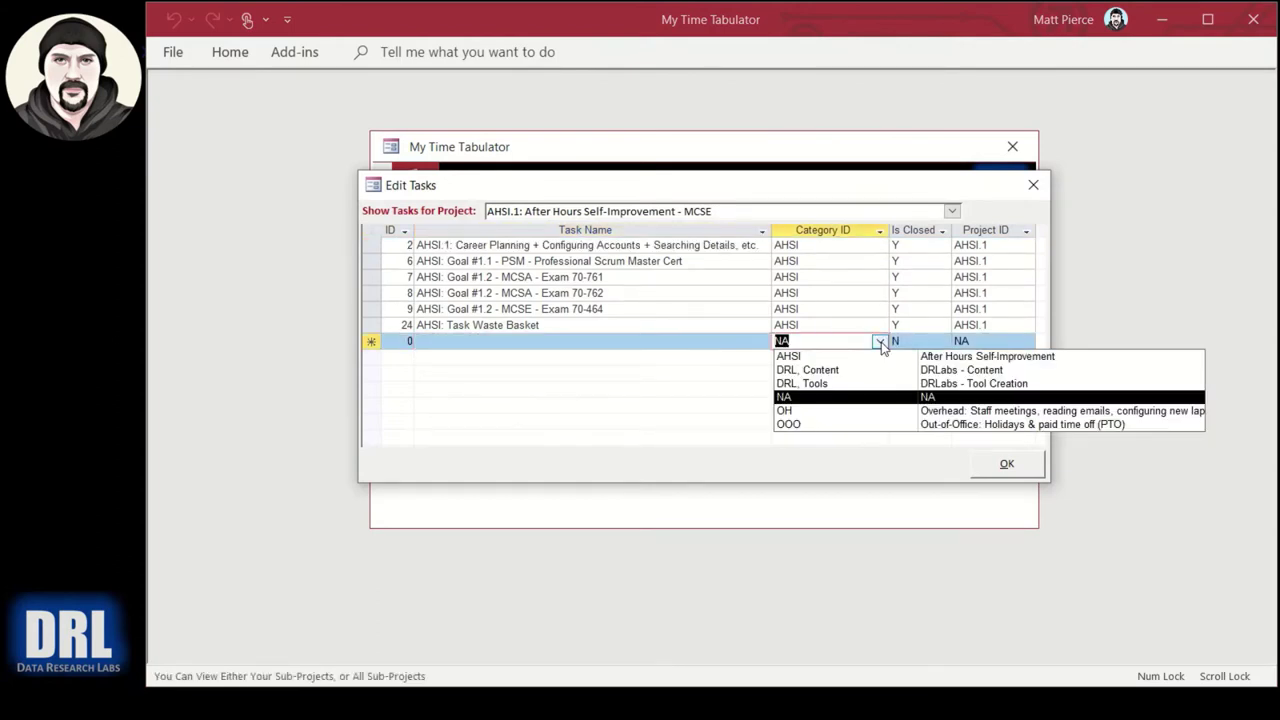
left_click(927, 342)
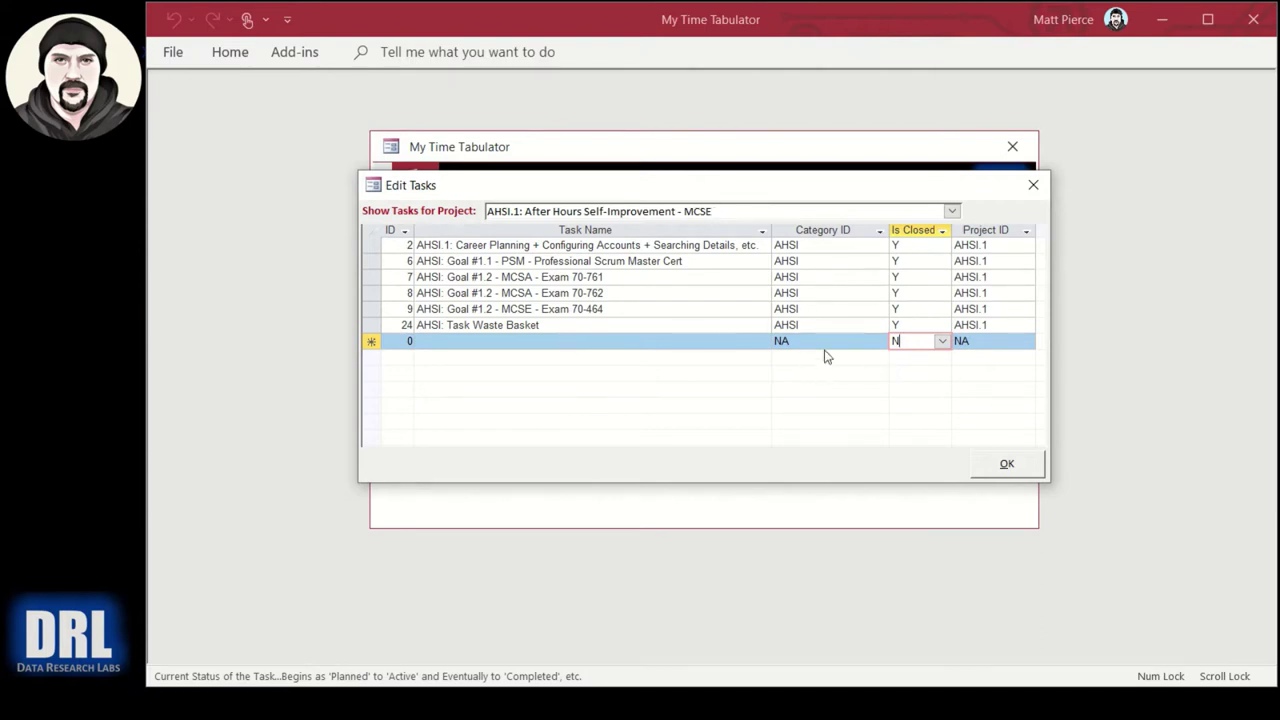
left_click(1036, 187)
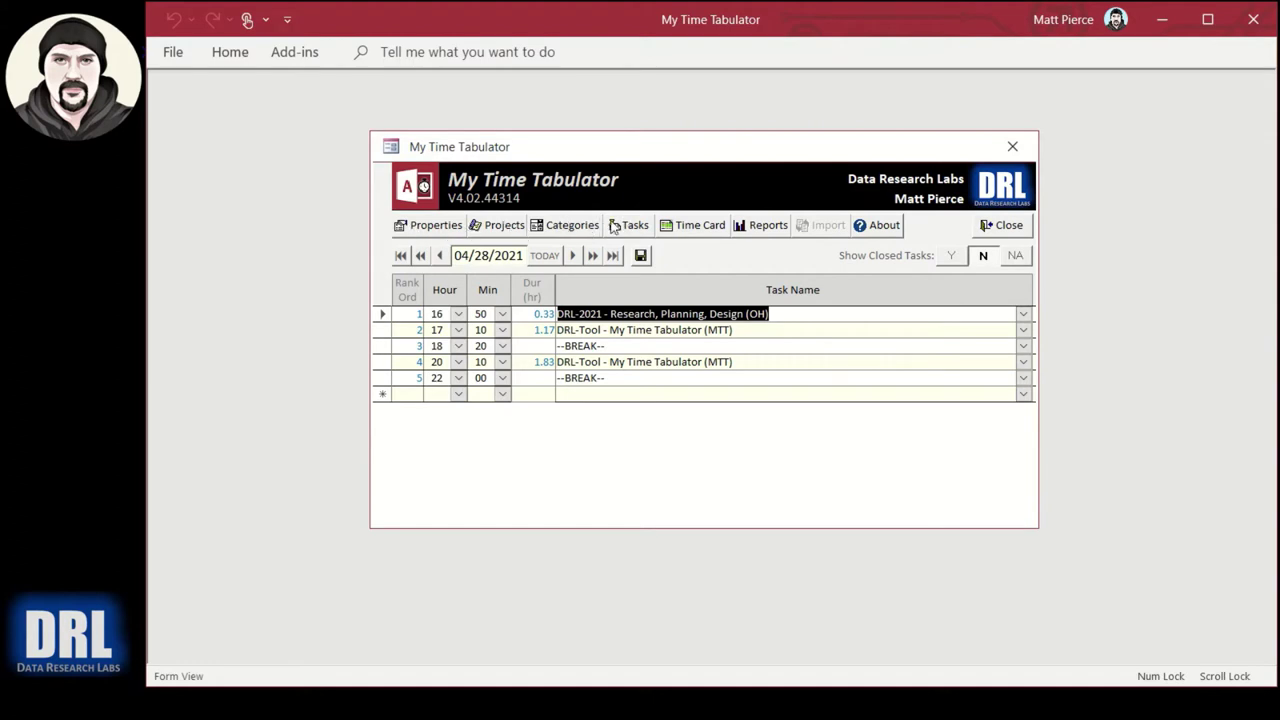
On 04/26/2021, add a C995 SQL for Data Analysis entry, with closed tasks shown
left_click(440, 256)
left_click(440, 256)
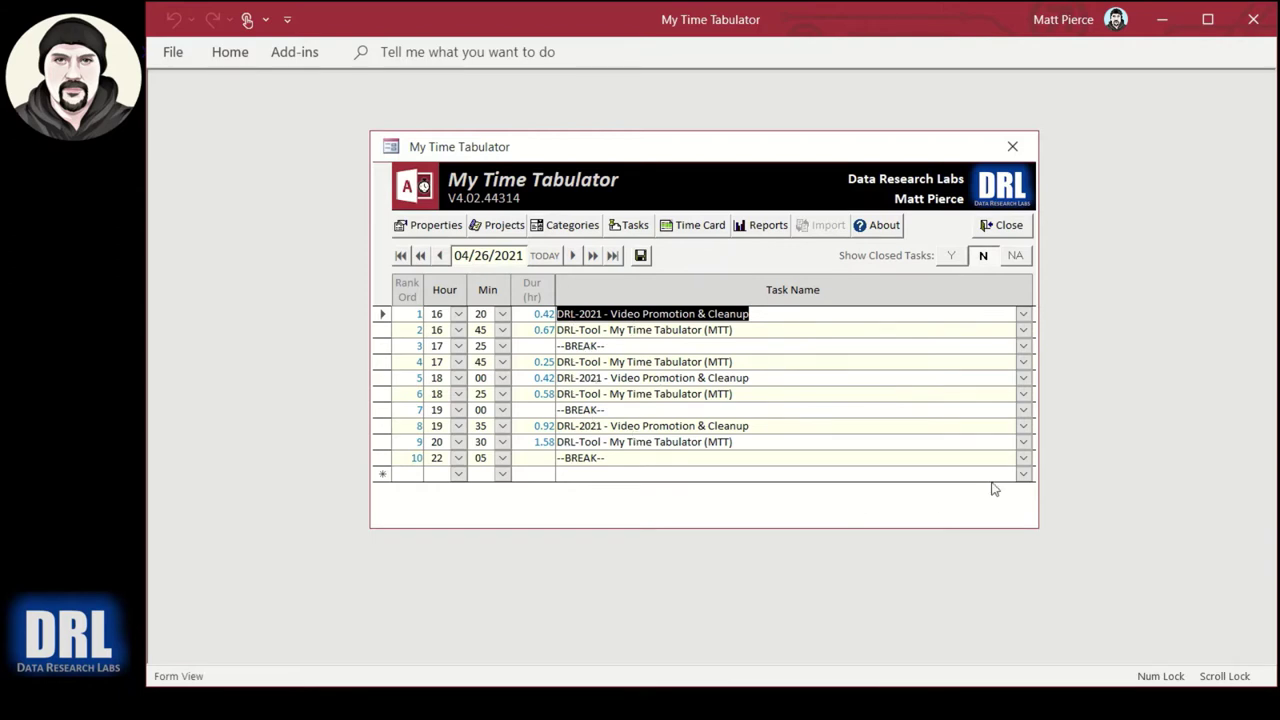
left_click(1022, 476)
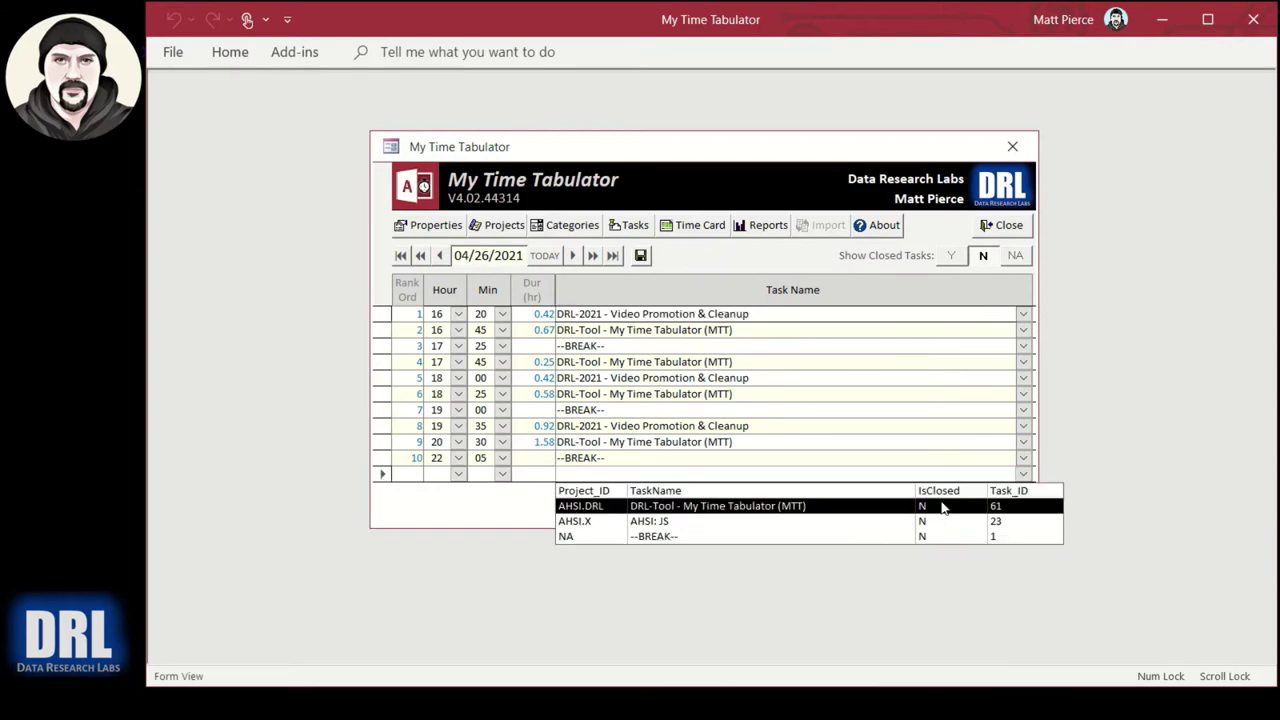
left_click(950, 256)
left_click(1022, 477)
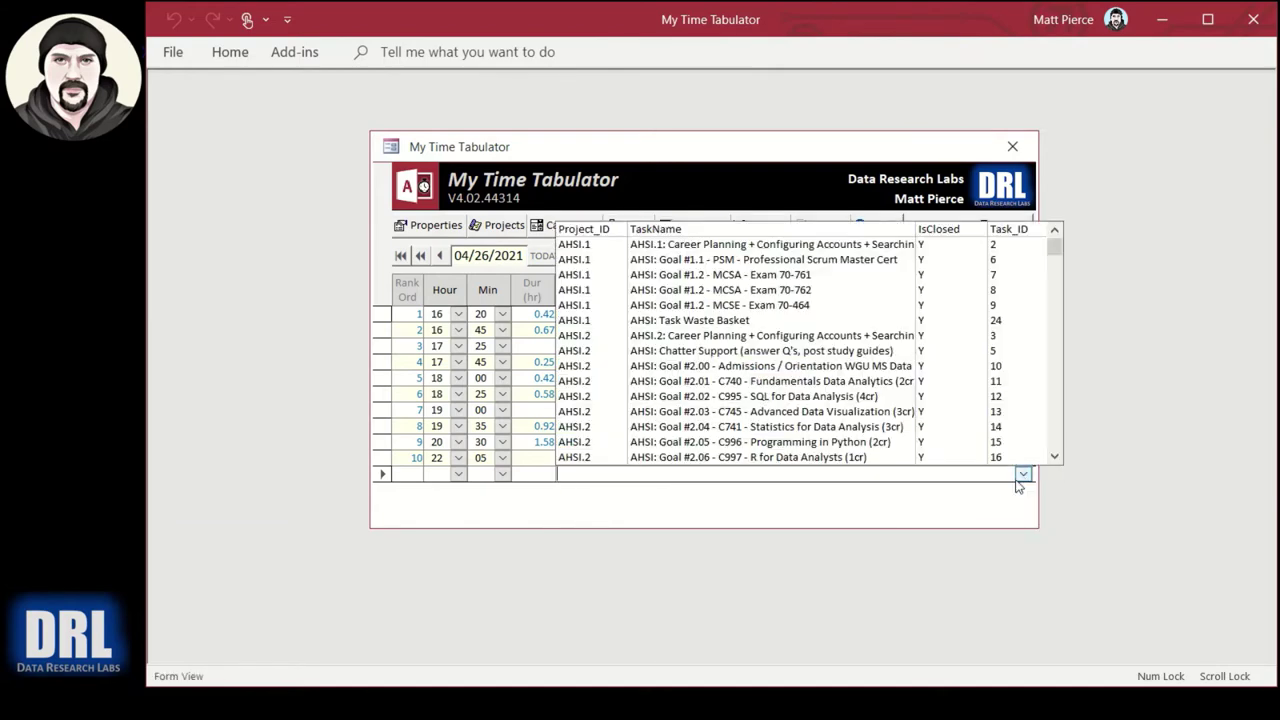
left_click(769, 397)
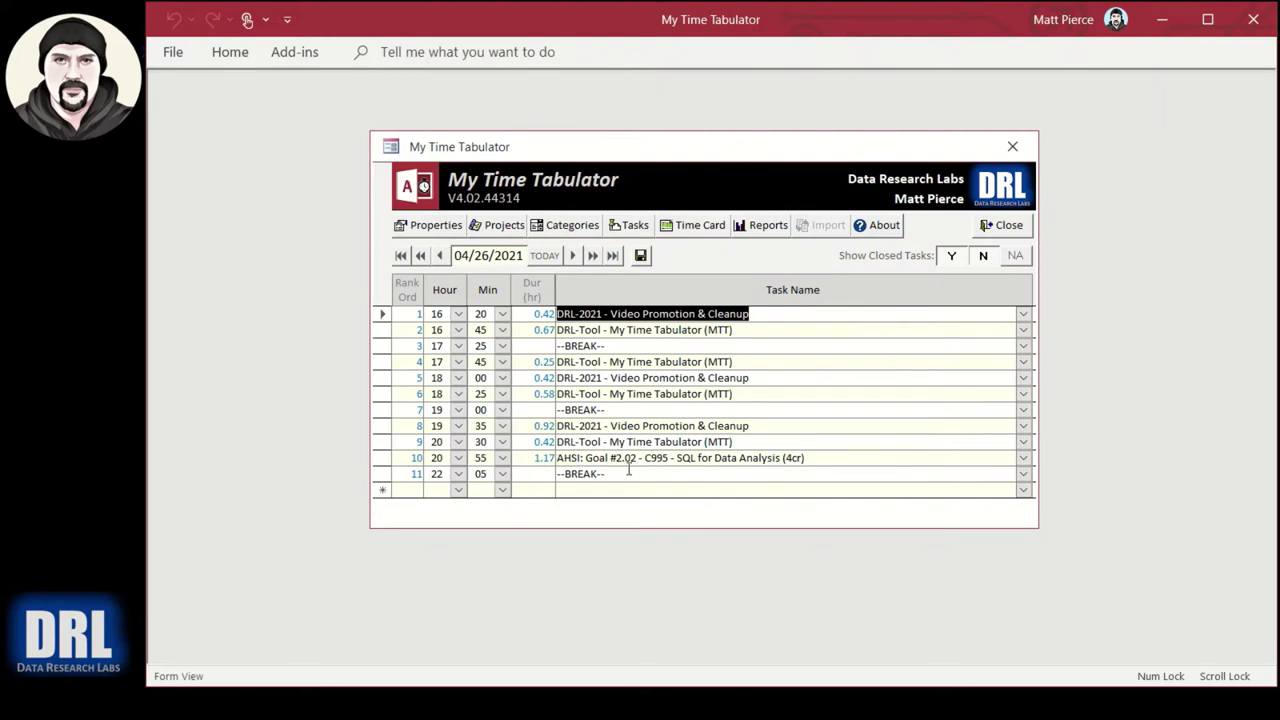
Move to the next day without saving the changes, then jump to today's 04/28/2021 card
left_click(573, 256)
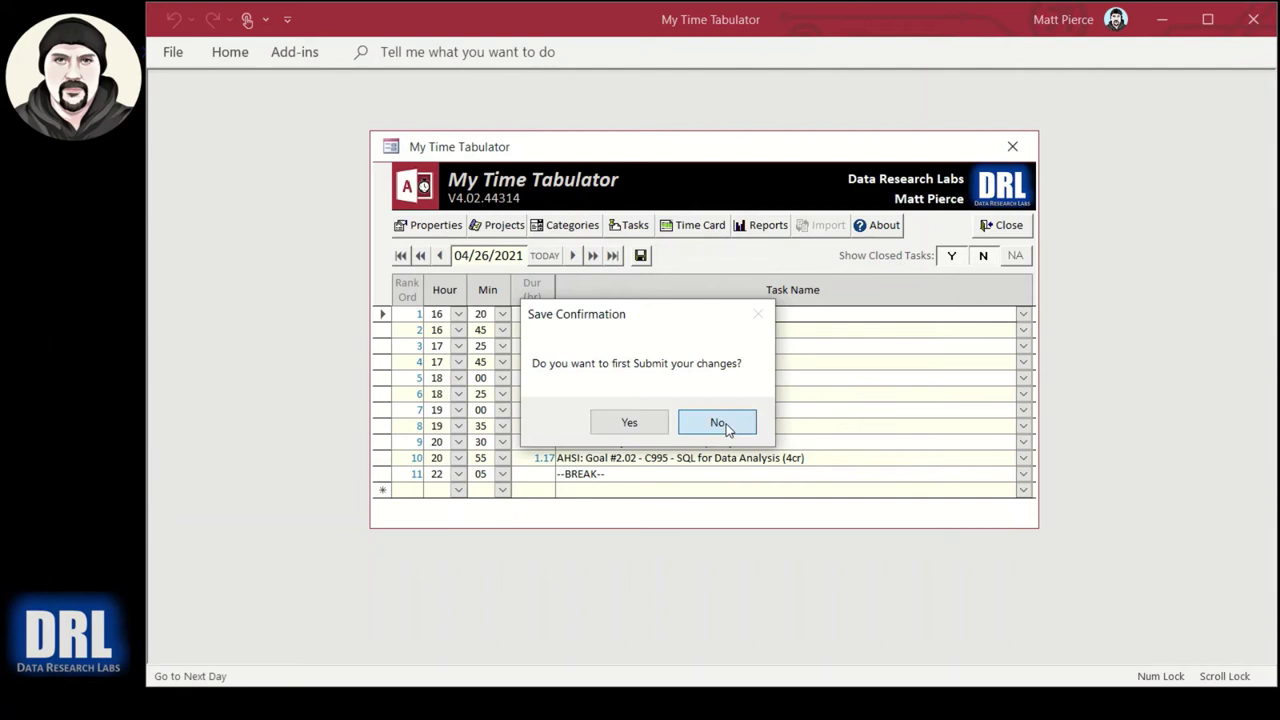
left_click(718, 423)
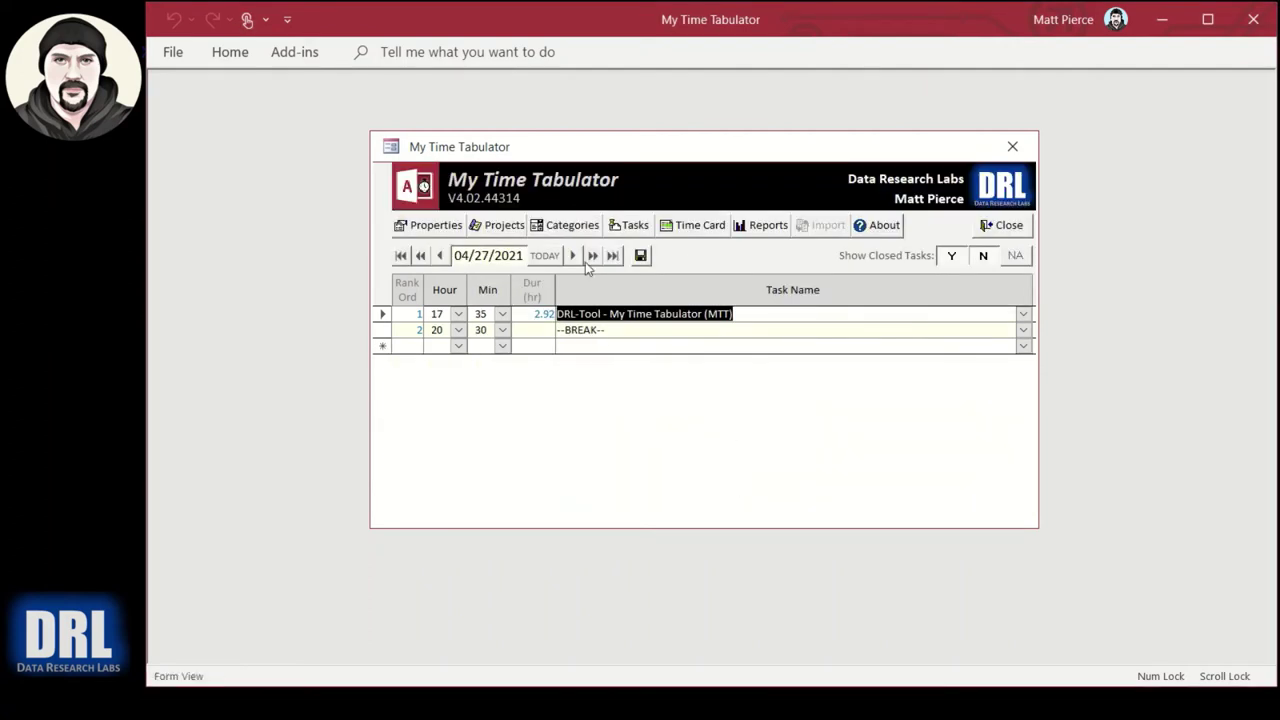
left_click(545, 256)
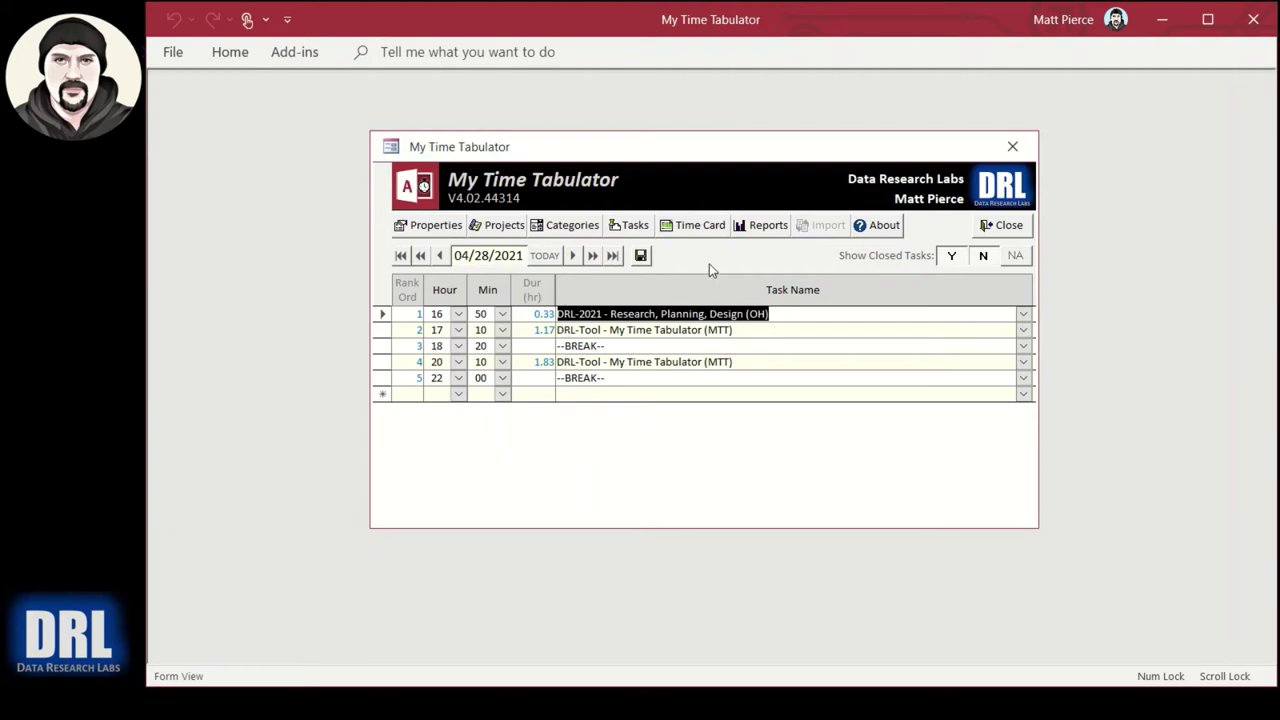
Preview the Time Card report for the week of April 19, 2021 (34.17 hours) full-screen
left_click(712, 230)
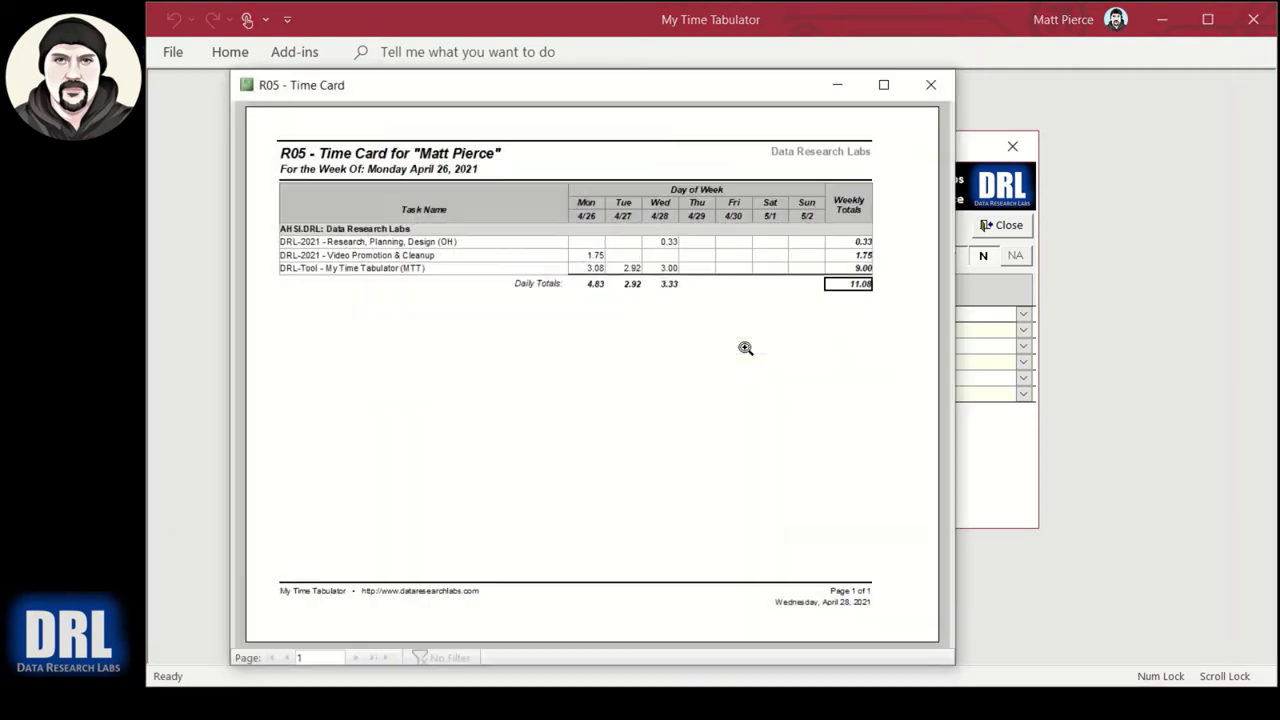
left_click(883, 84)
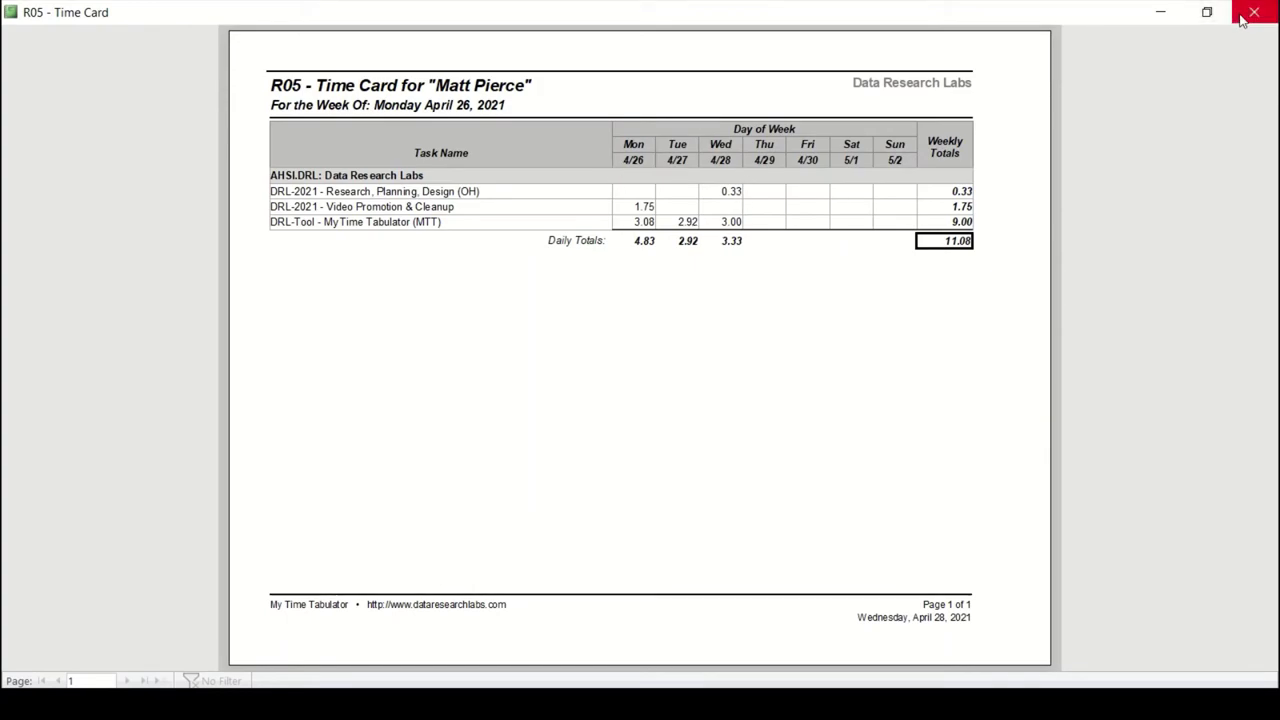
left_click(1254, 12)
left_click(440, 256)
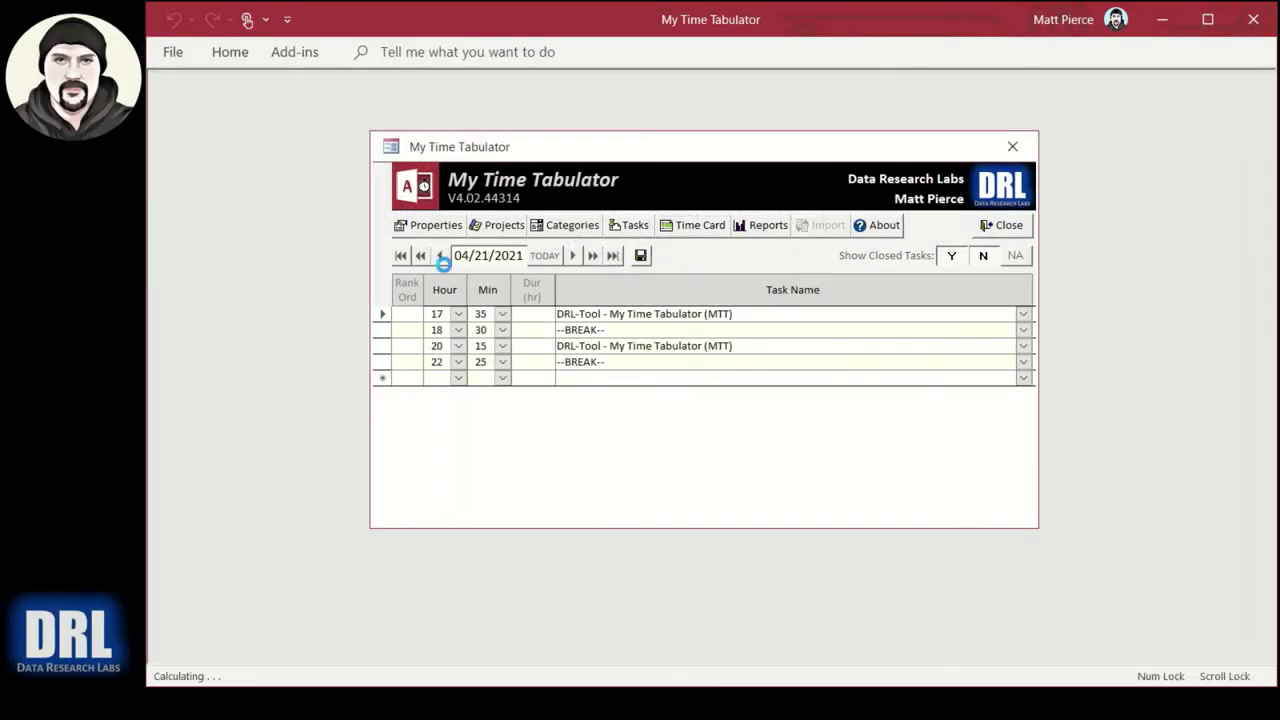
left_click(700, 225)
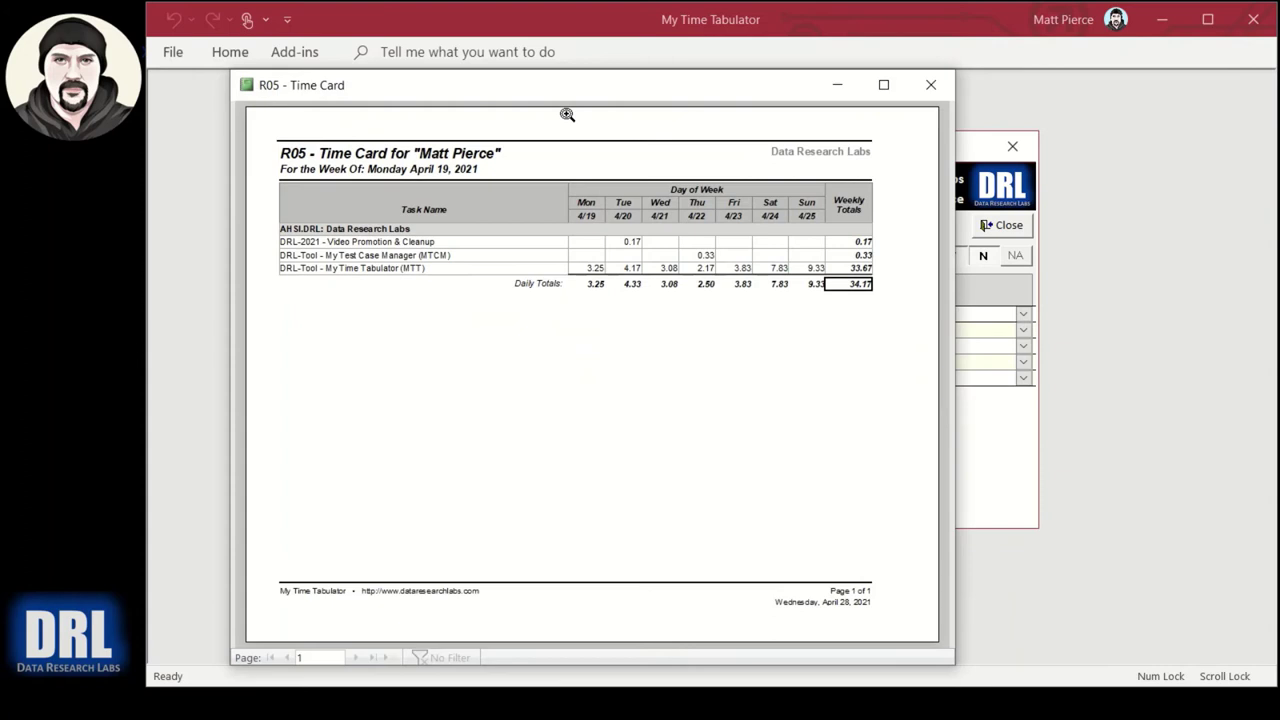
double_click(677, 89)
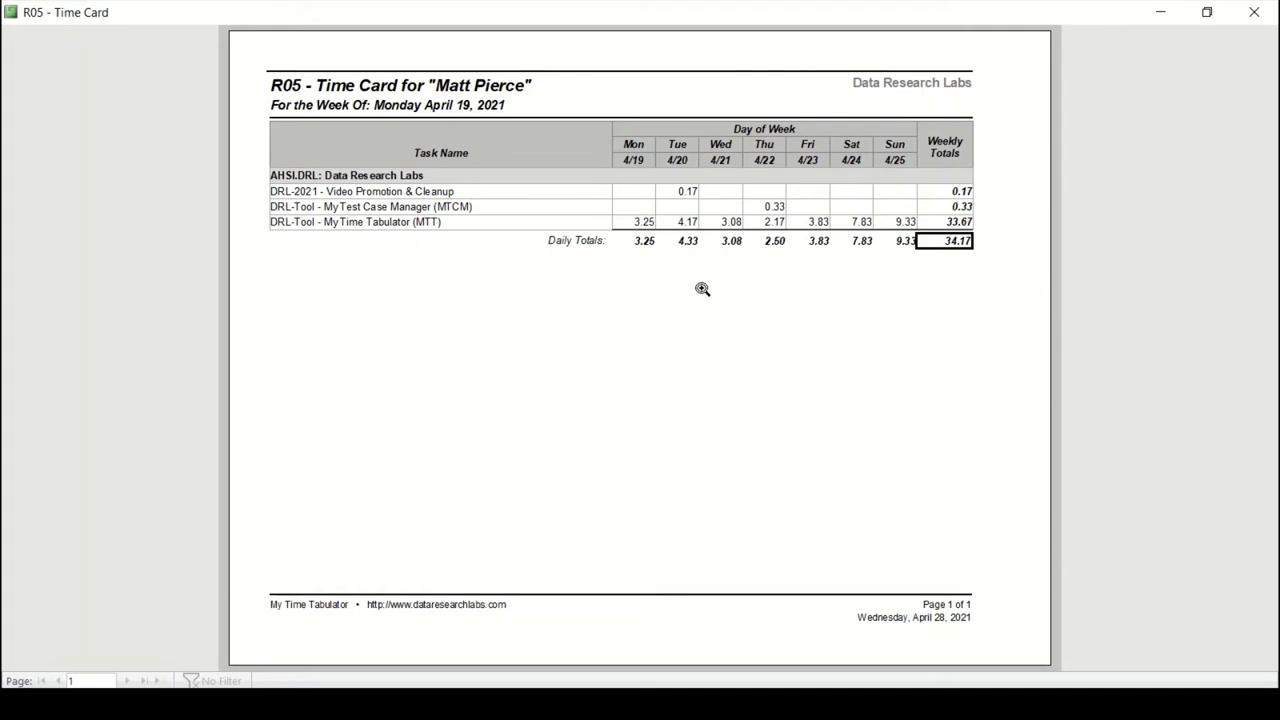
Capture the time card title and hours table region and send it to the Greenshot editor
key("Print")
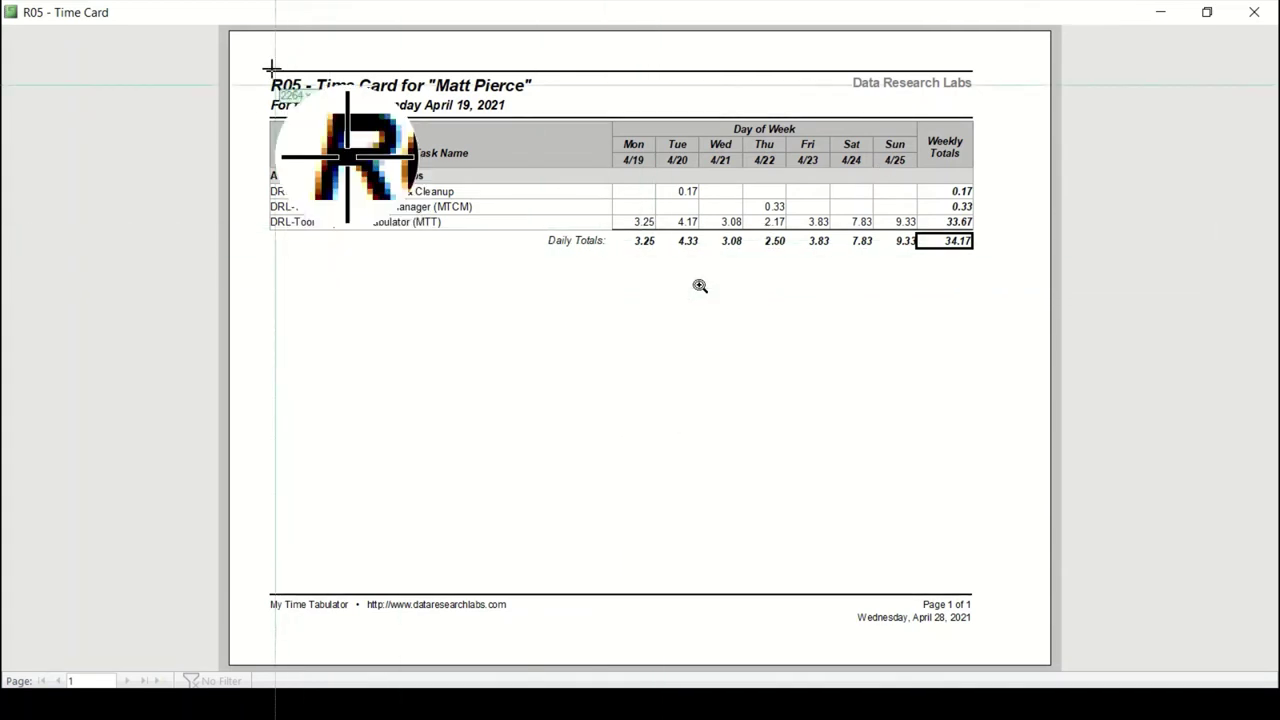
left_click_drag(237, 38, 1003, 268)
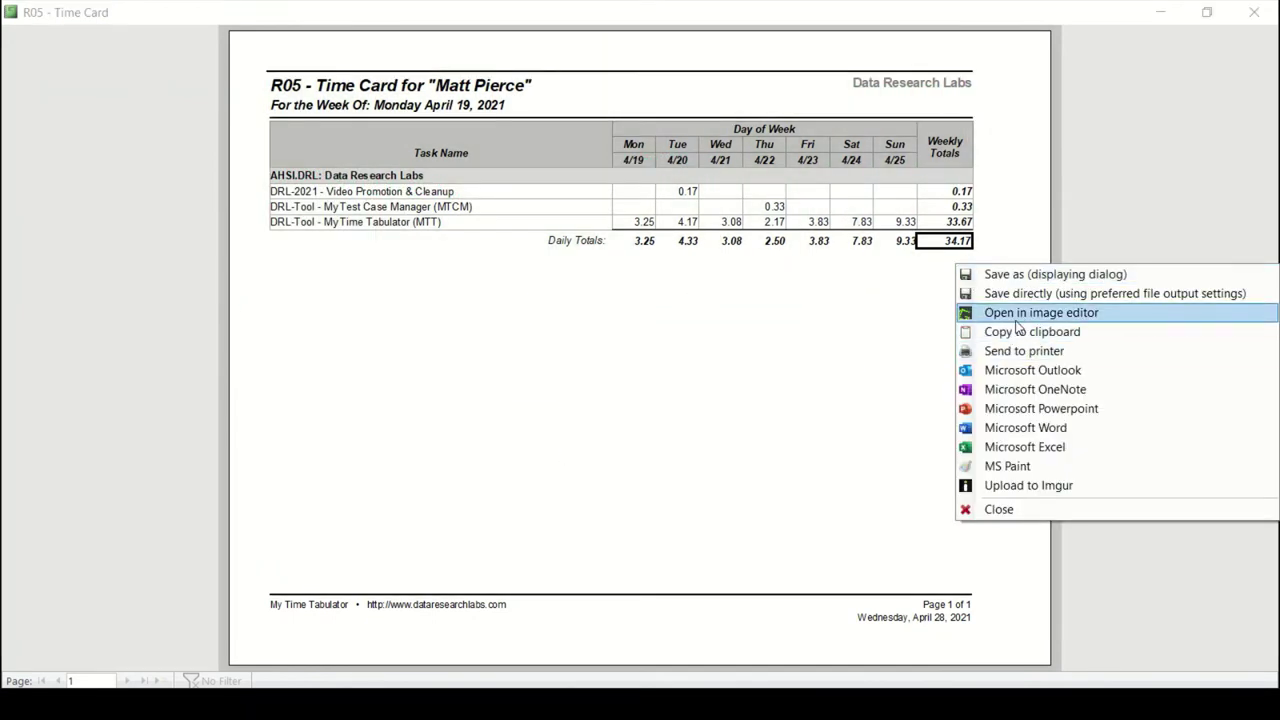
left_click(883, 357)
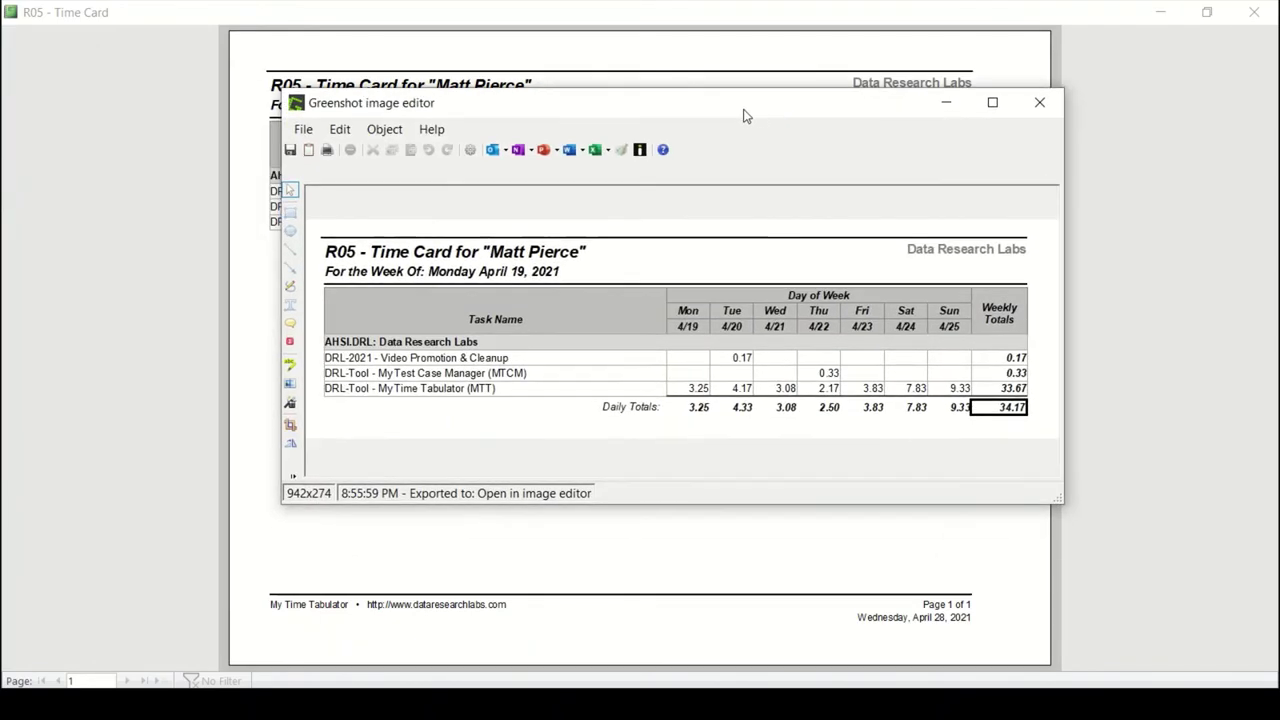
Apply the Torn edge effect with shadow to the capture and copy it to the clipboard
double_click(748, 114)
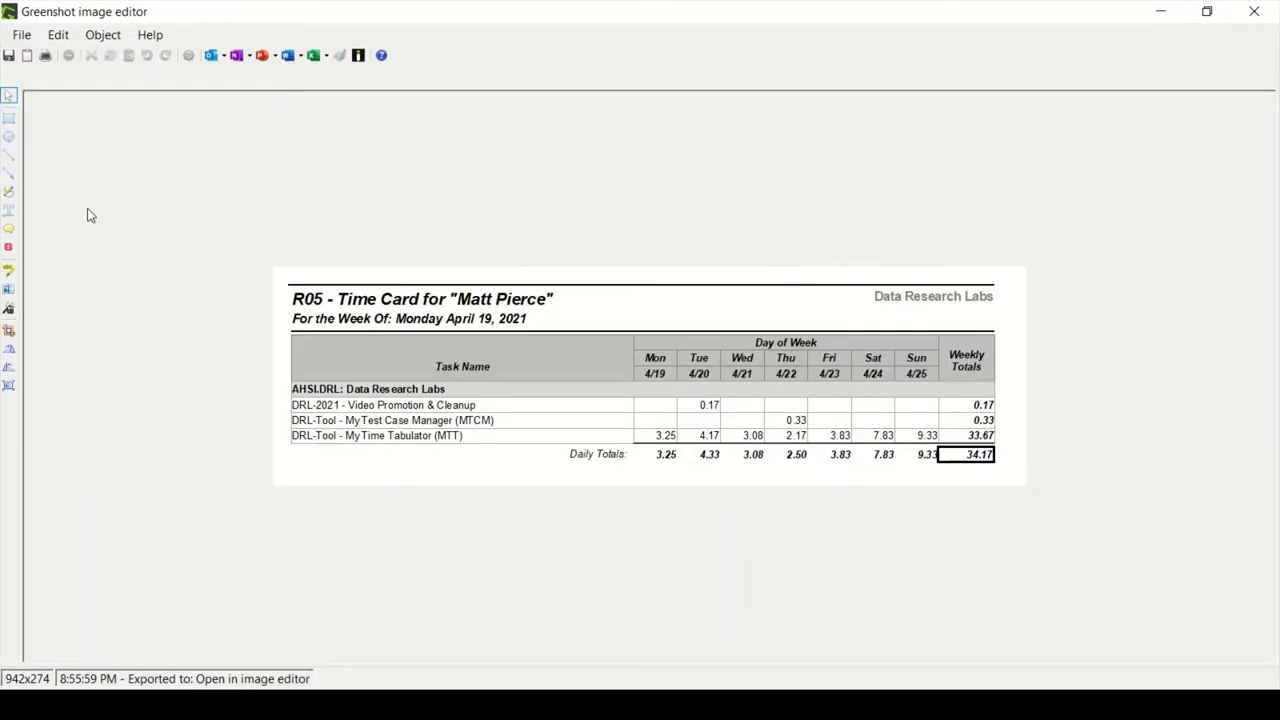
left_click(8, 309)
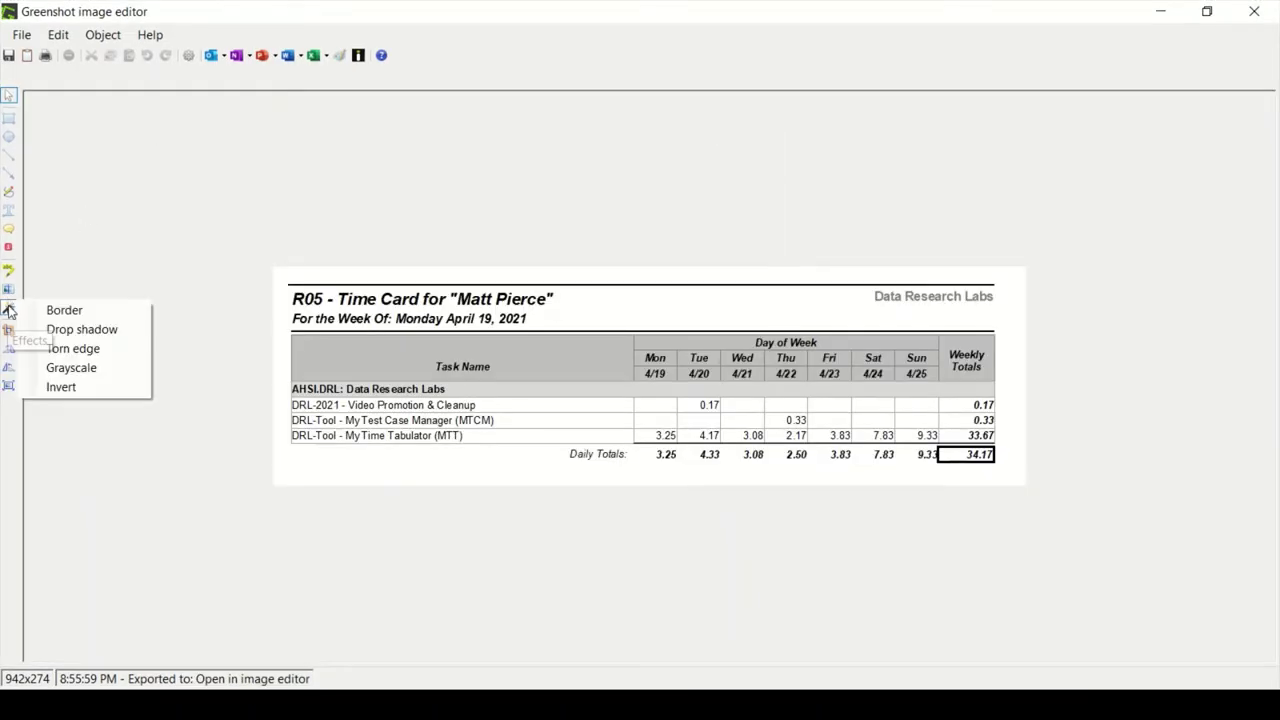
left_click(73, 349)
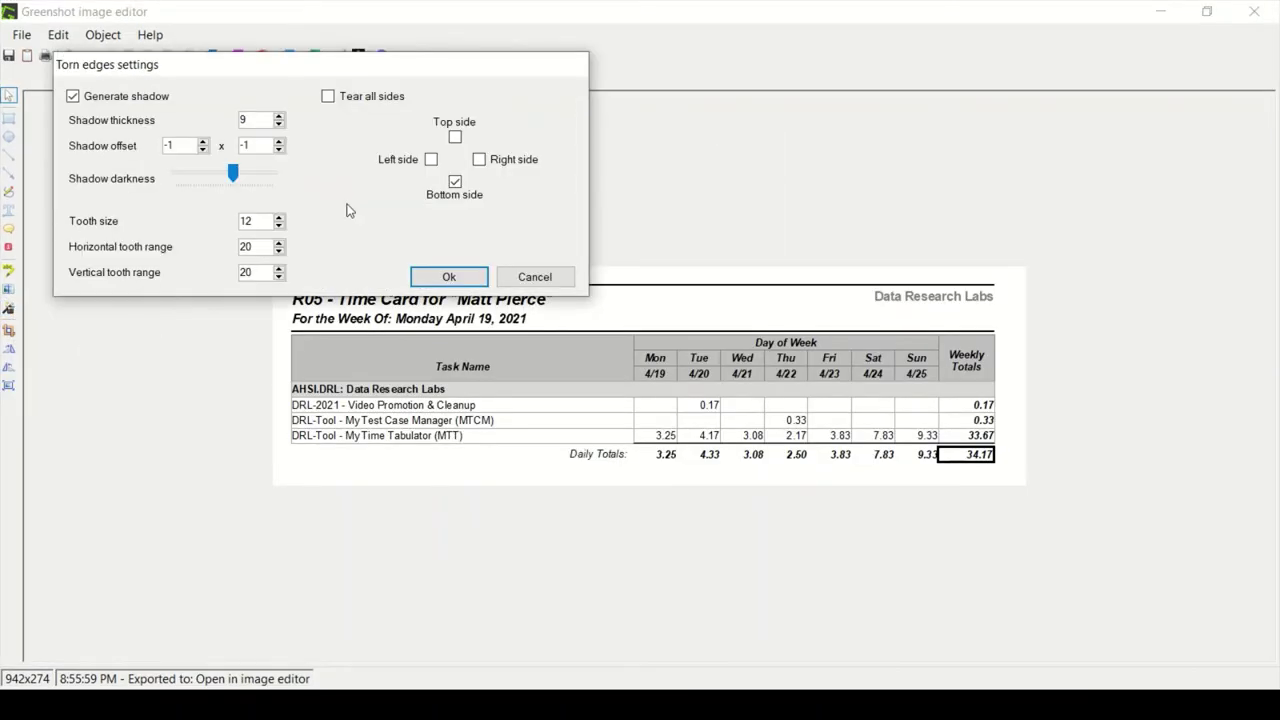
left_click(449, 277)
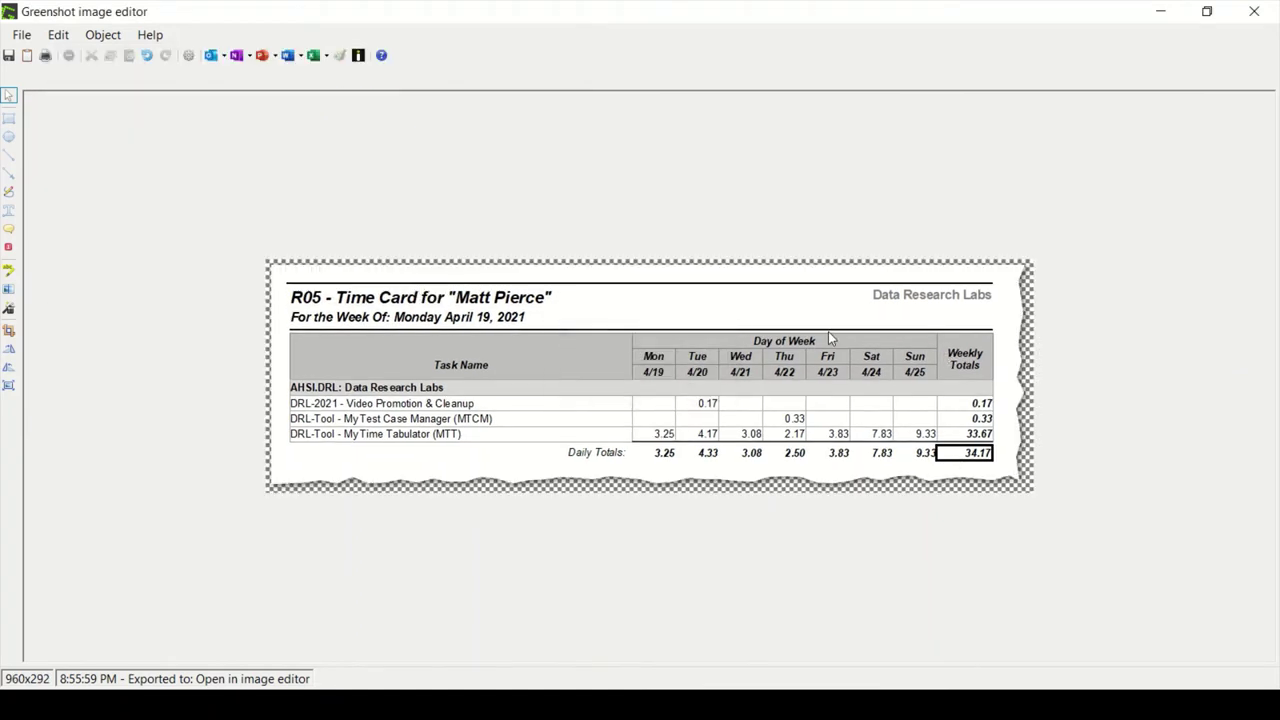
left_click(27, 55)
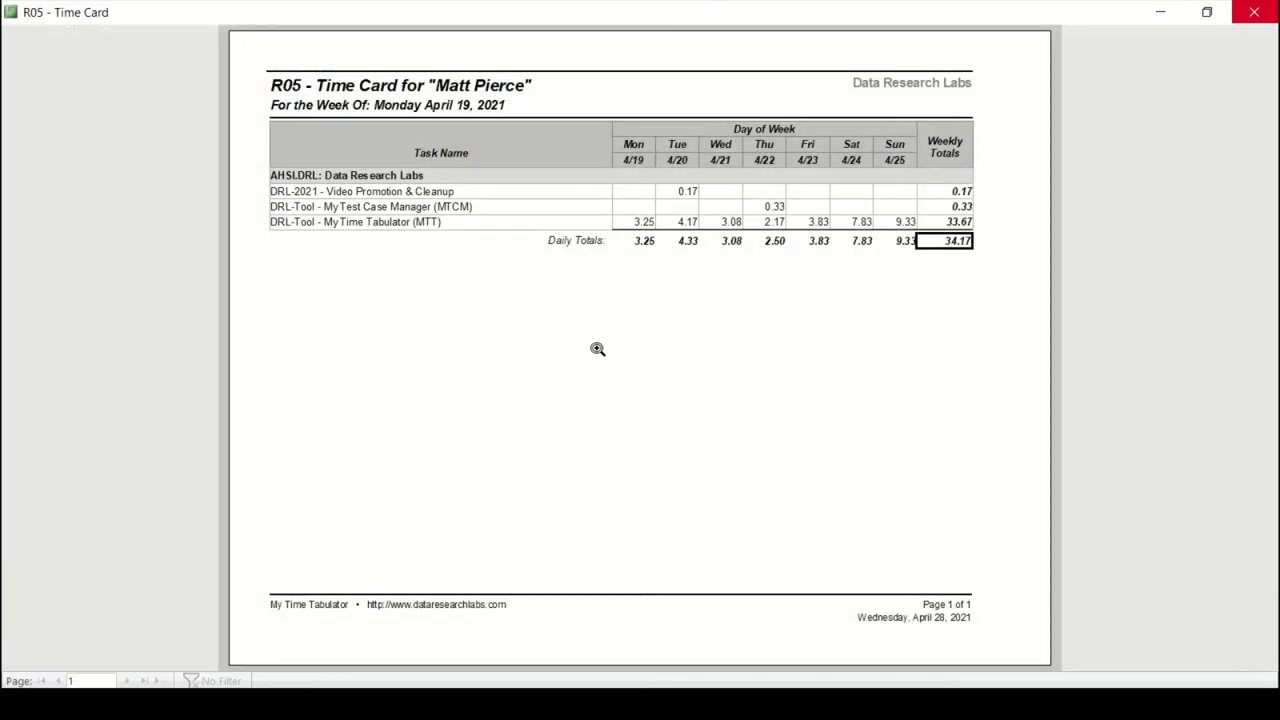
left_click(600, 350)
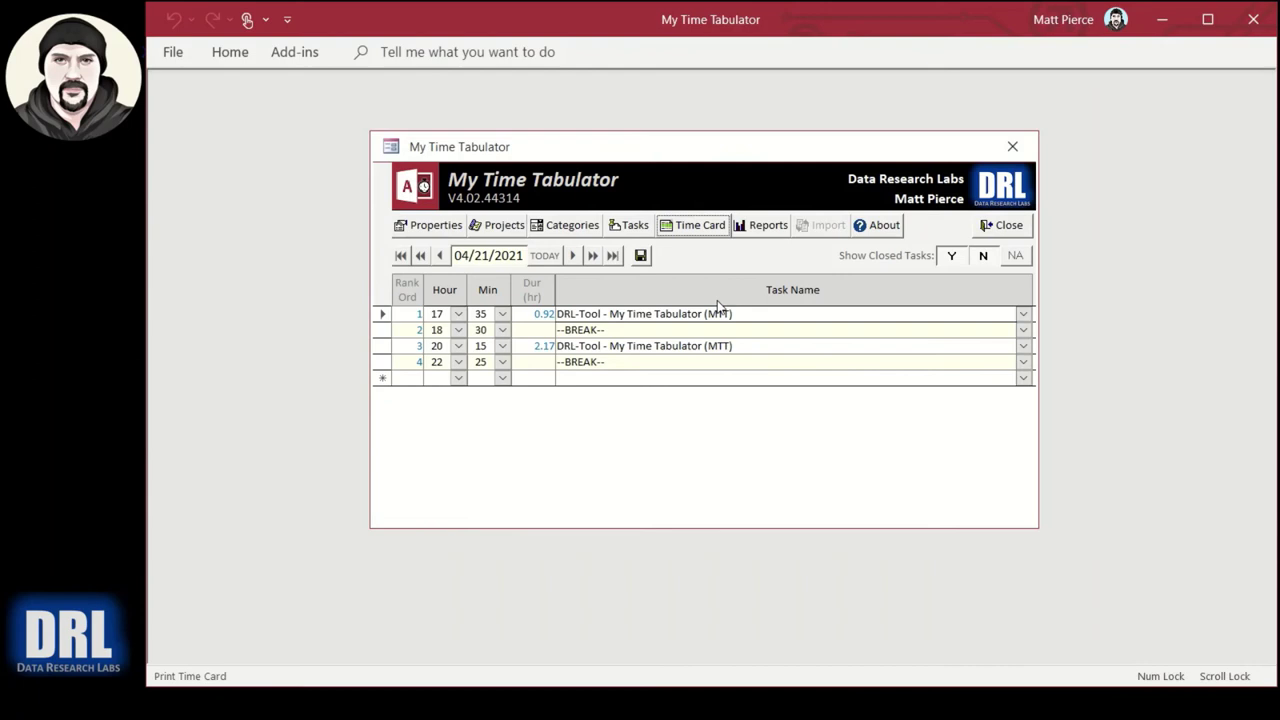
Select the R01 - Rollup by Category report and run it for all records
left_click(767, 226)
key("Home")
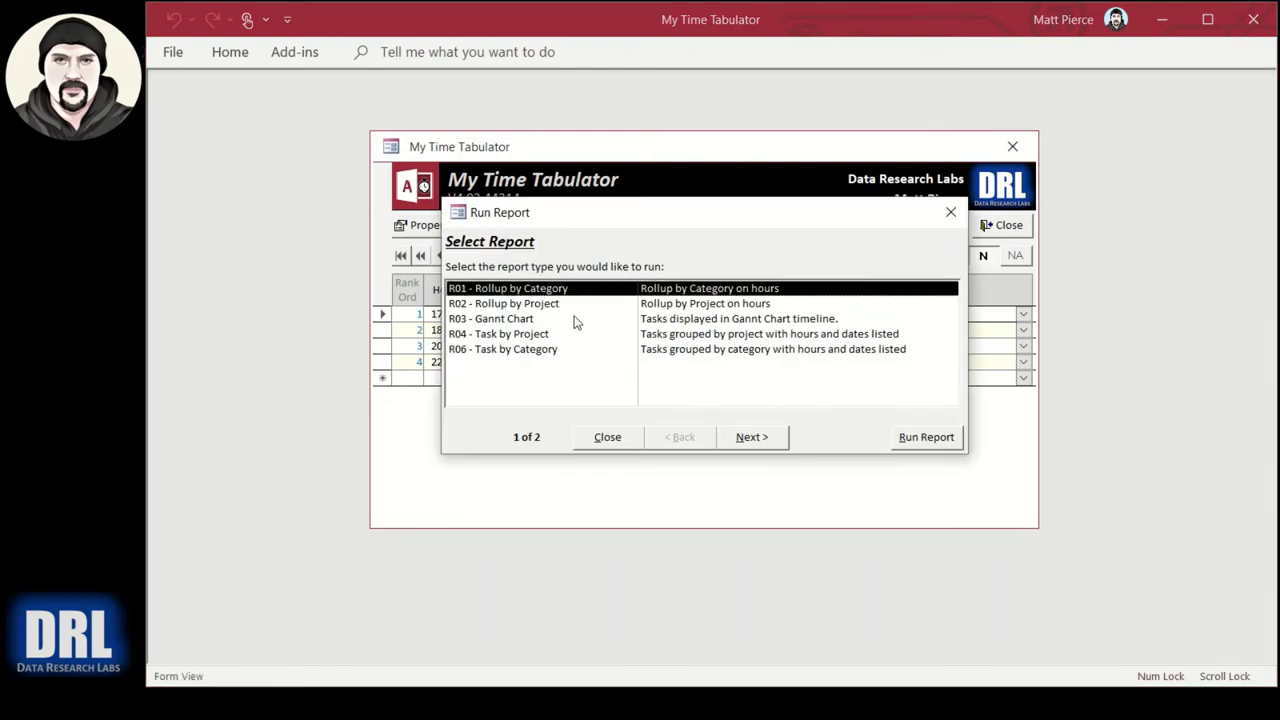
left_click(750, 439)
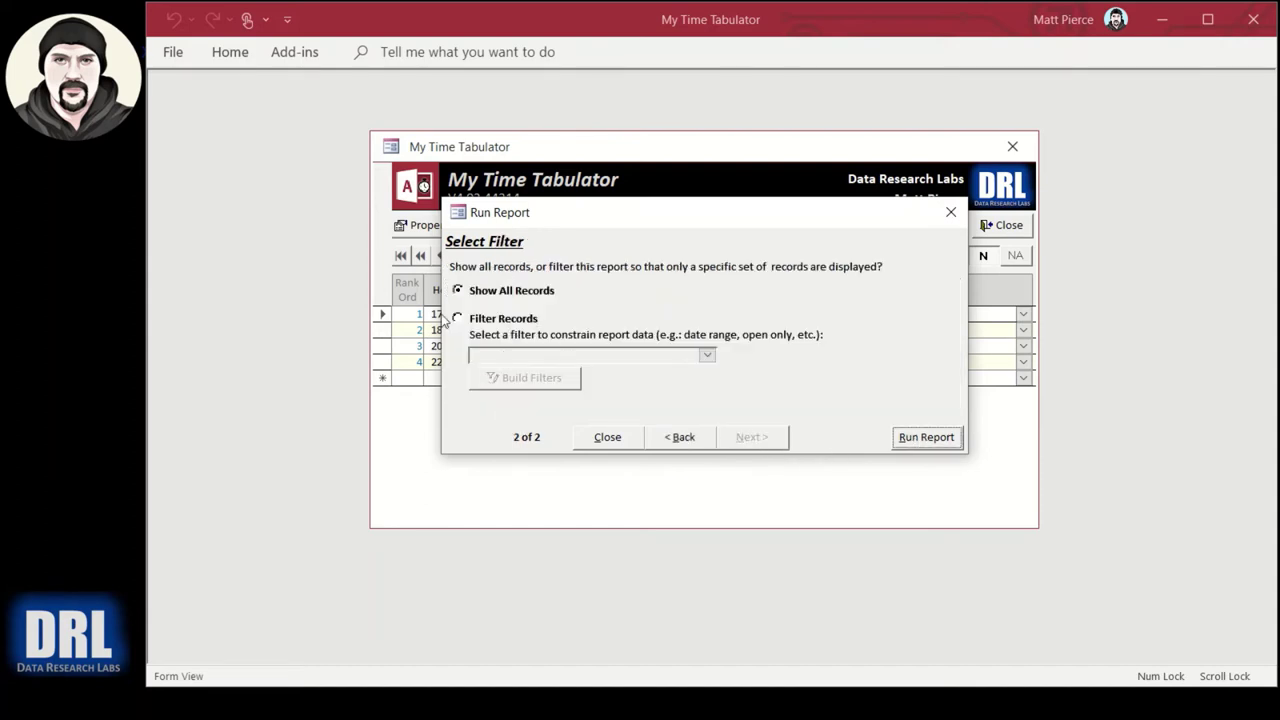
left_click(677, 446)
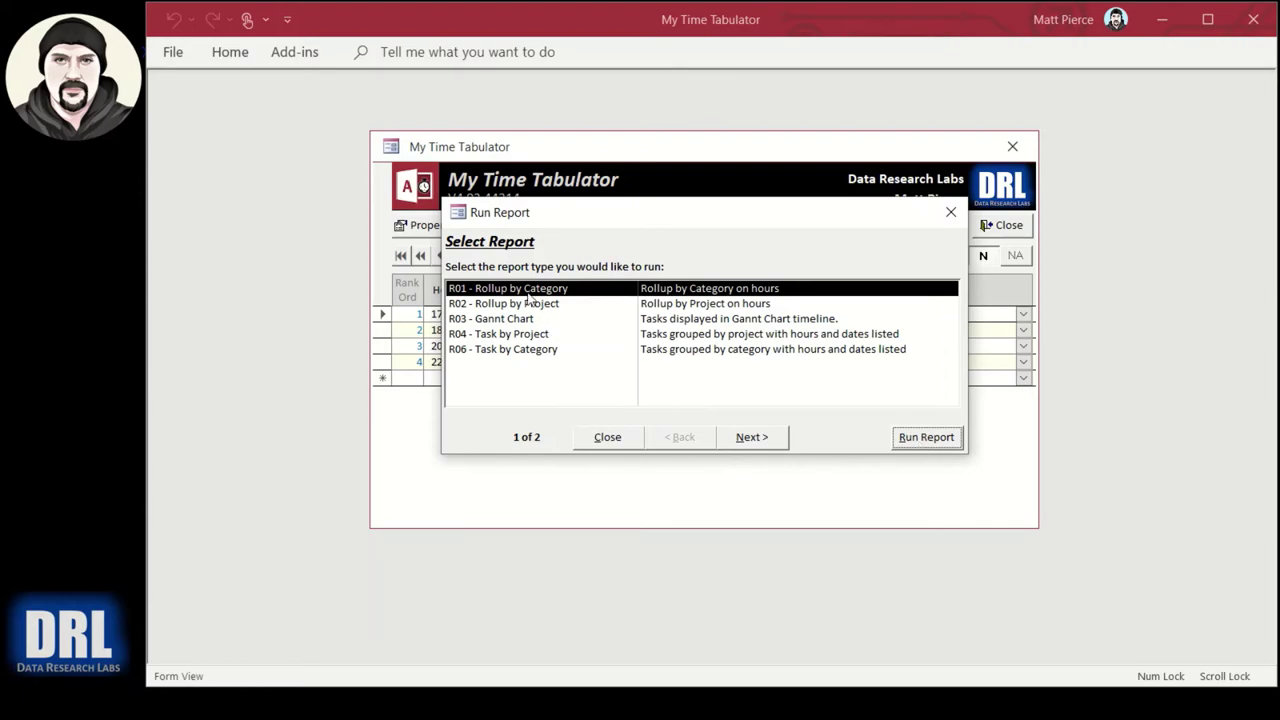
left_click(898, 437)
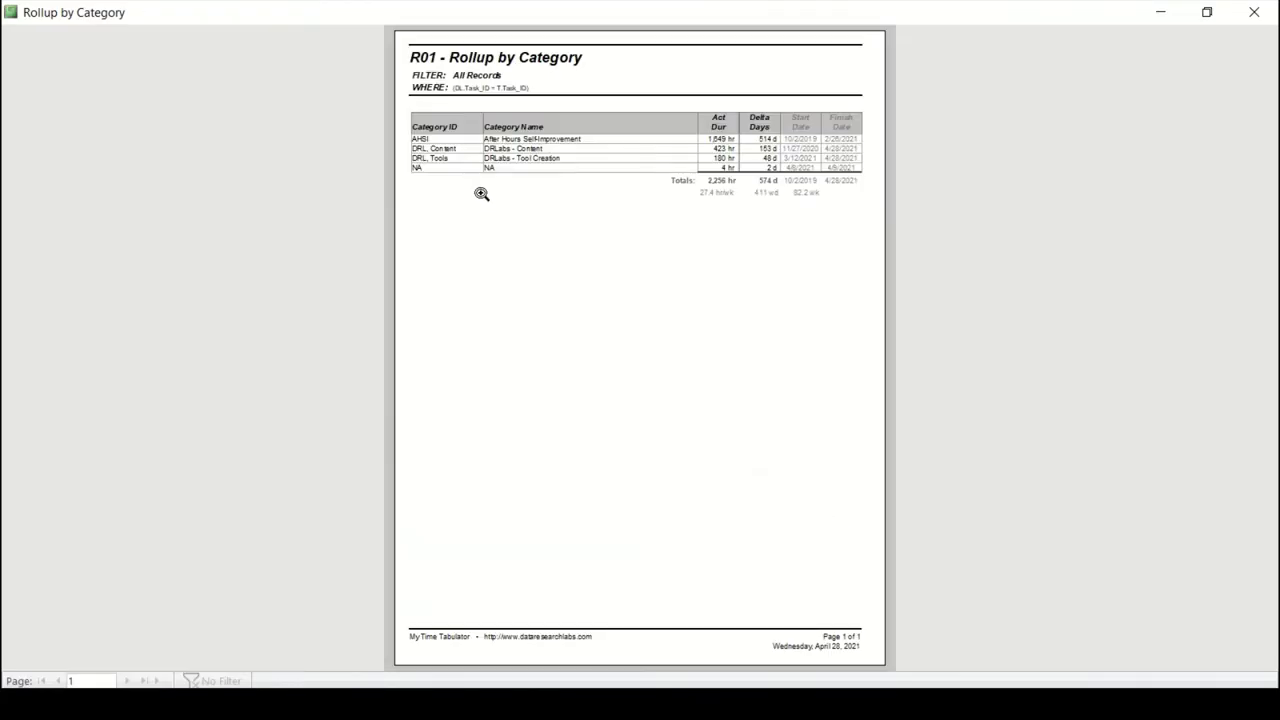
Zoom in and out on the rollup table (2,256 hr total), then close the preview
left_click(565, 119)
scroll(634, 217, "up", 1)
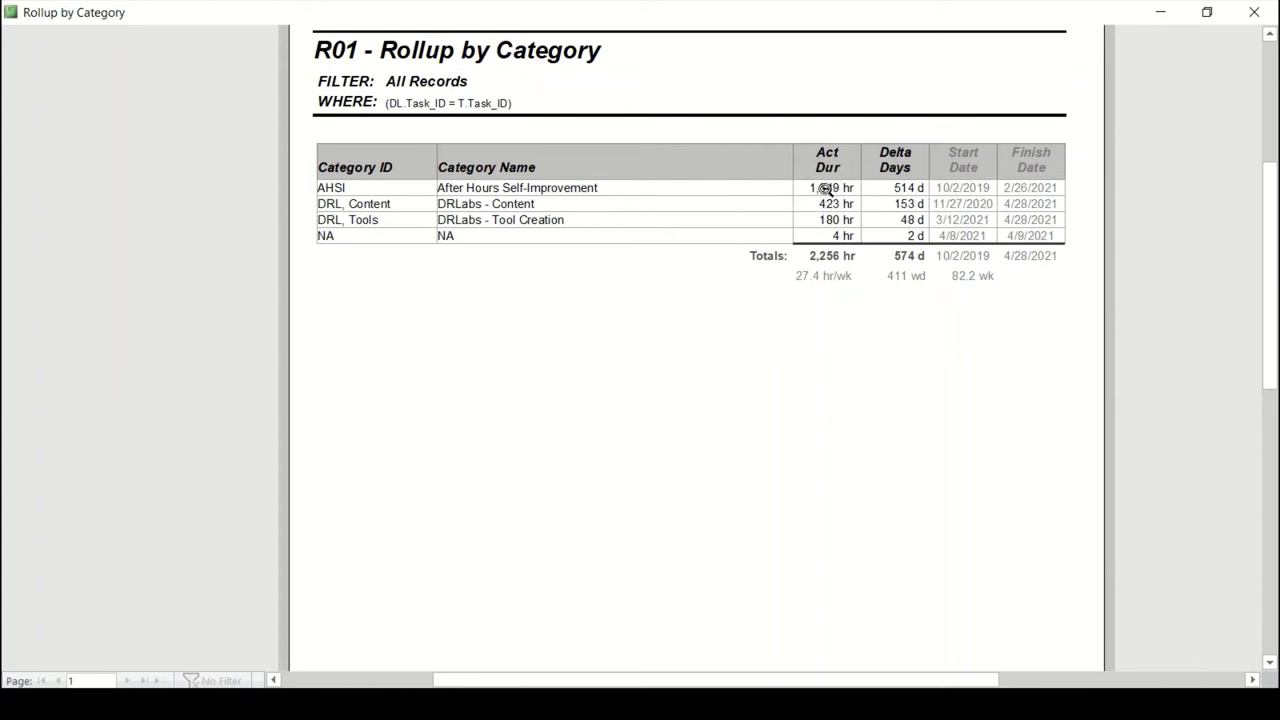
left_click(874, 156)
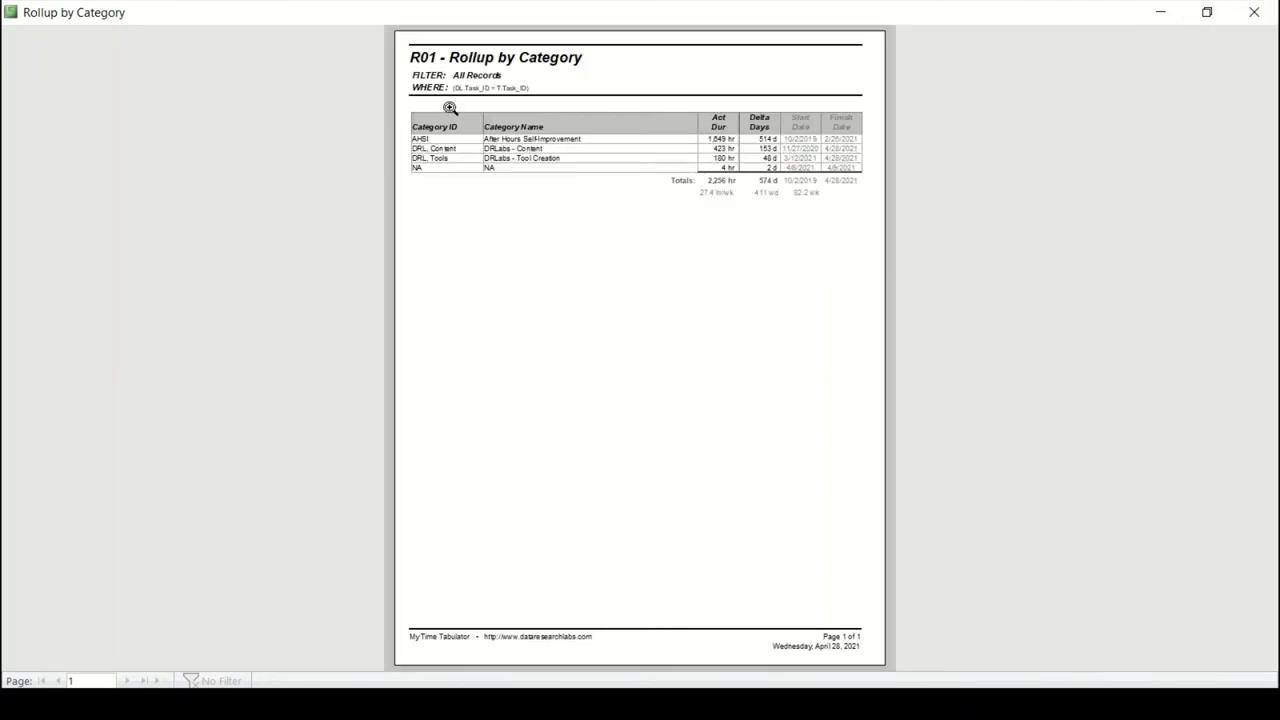
left_click(440, 151)
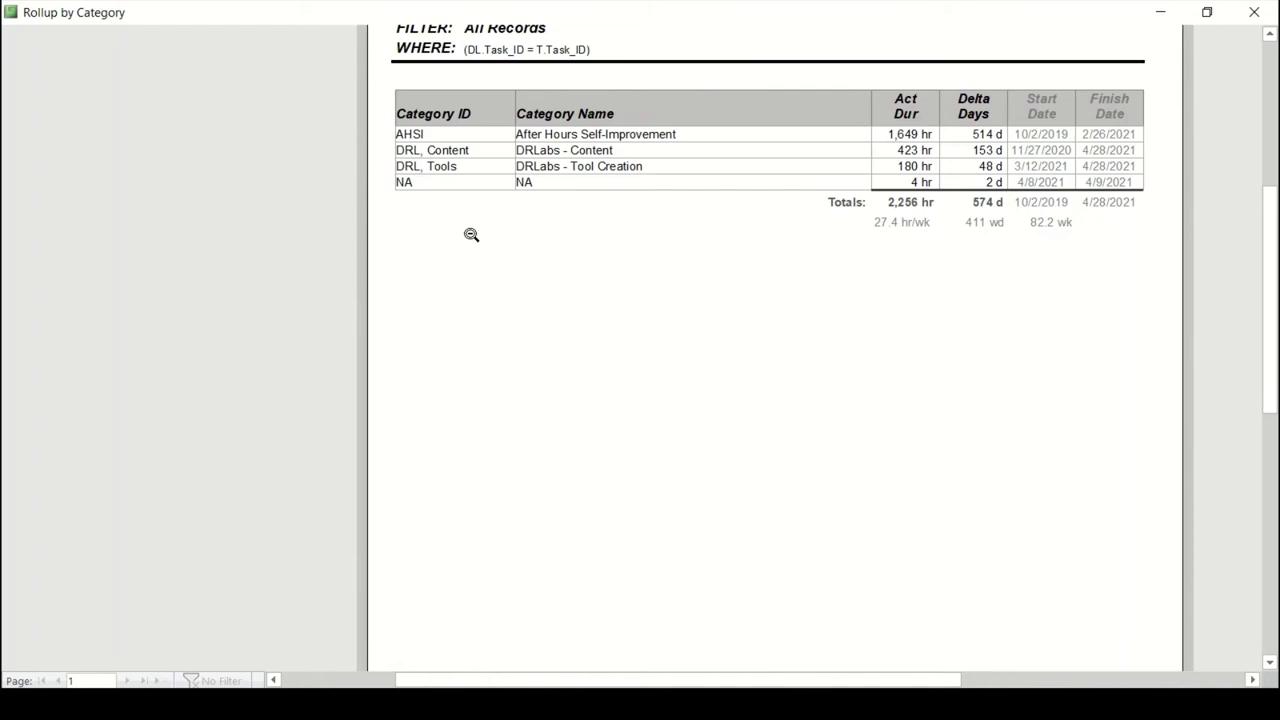
left_click(1255, 11)
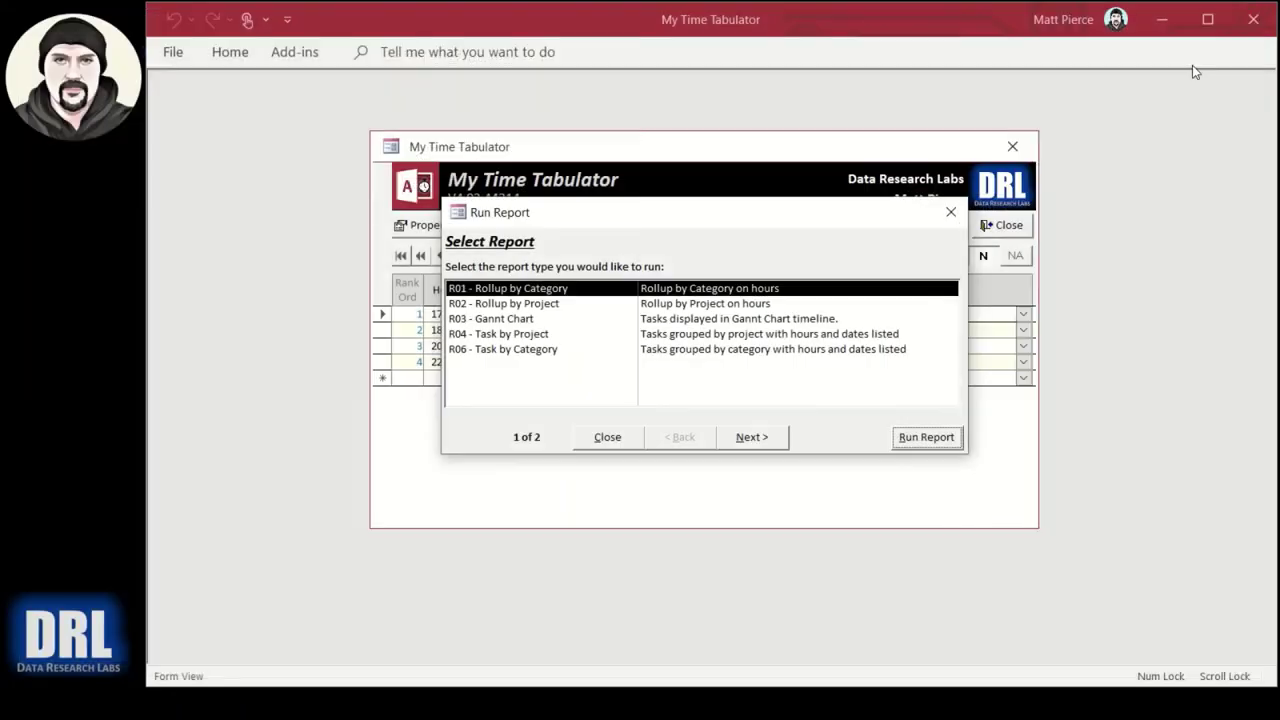
Run R02 - Rollup by Project, inspect its five projects (2,256 hr, 574 d), and close it
left_click(546, 306)
left_click(925, 438)
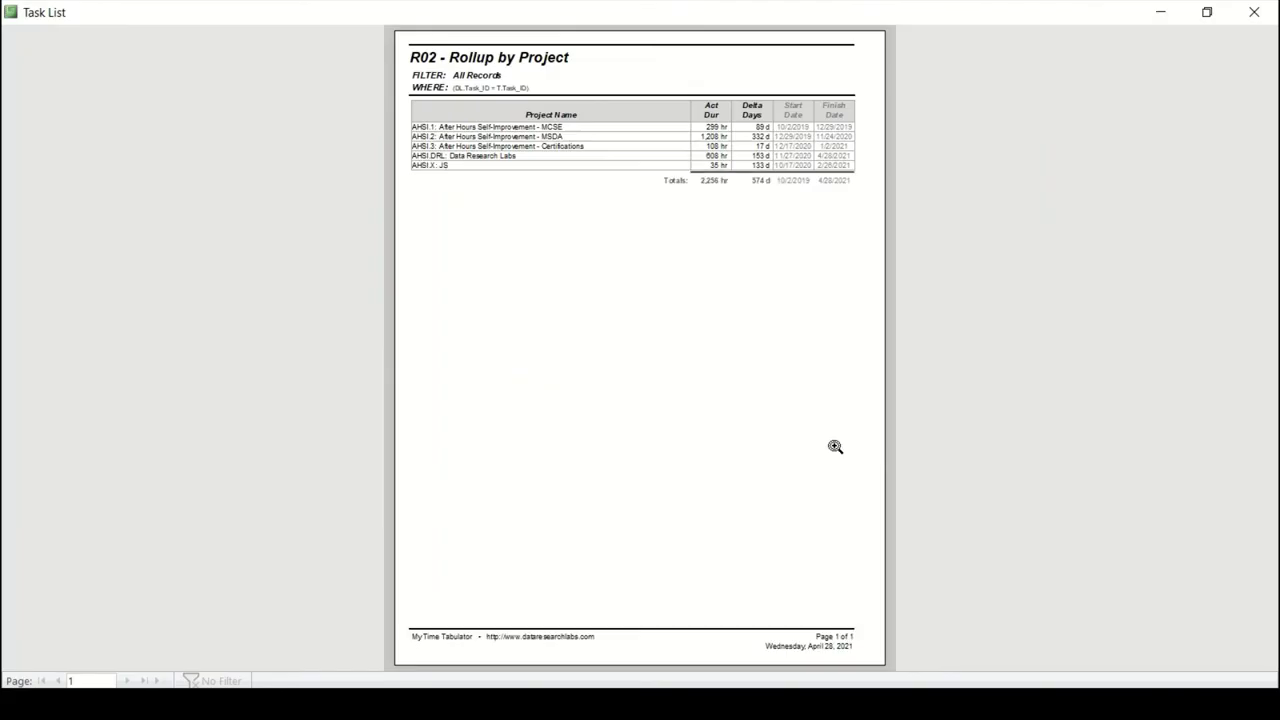
left_click(470, 133)
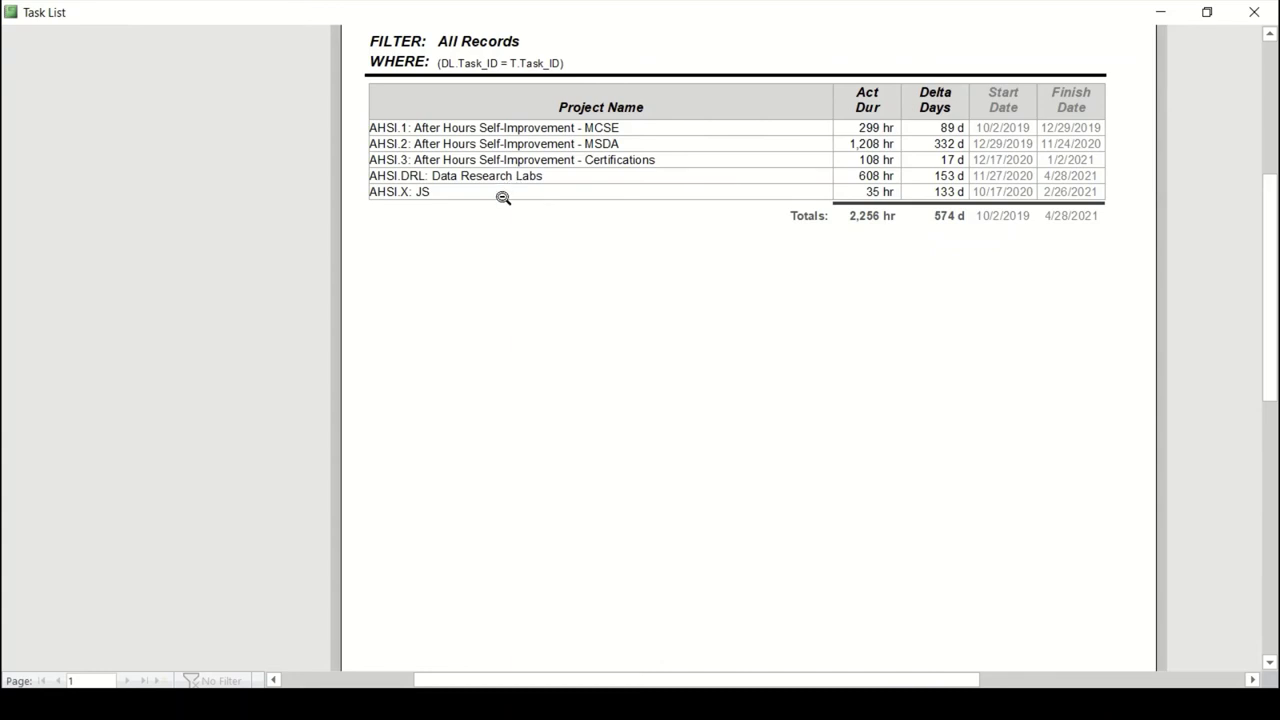
left_click(351, 248)
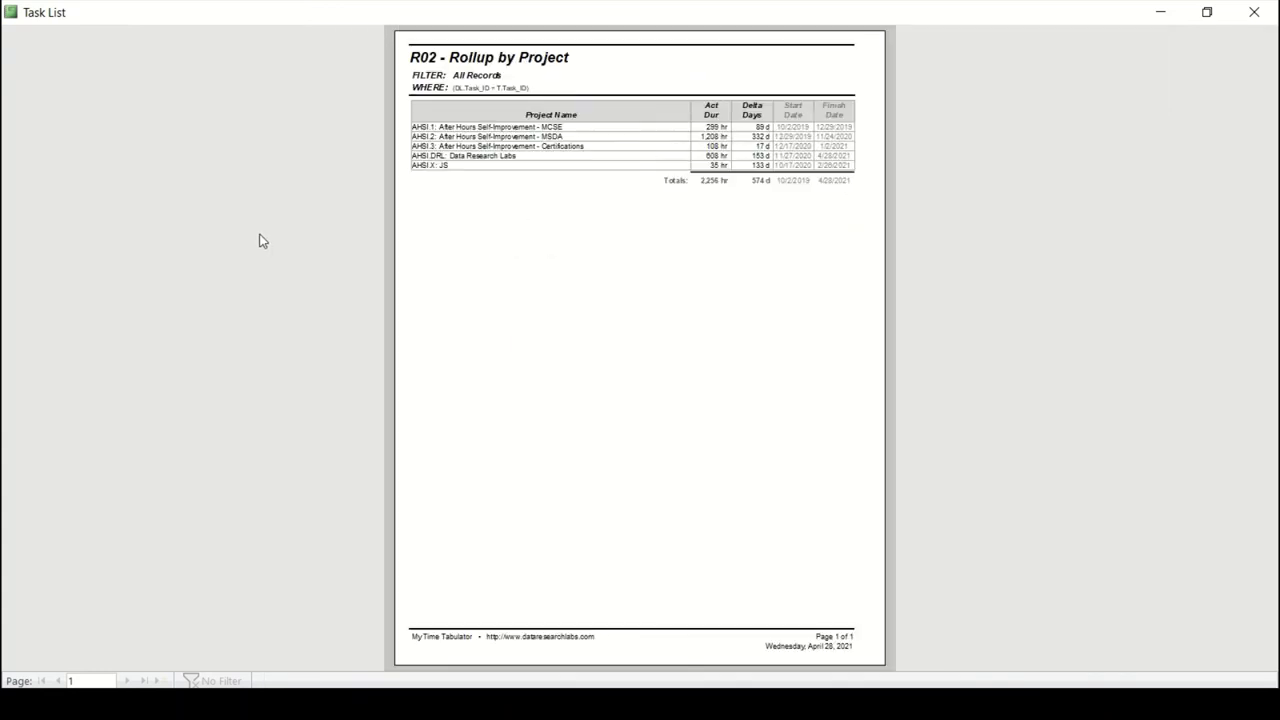
left_click(1254, 12)
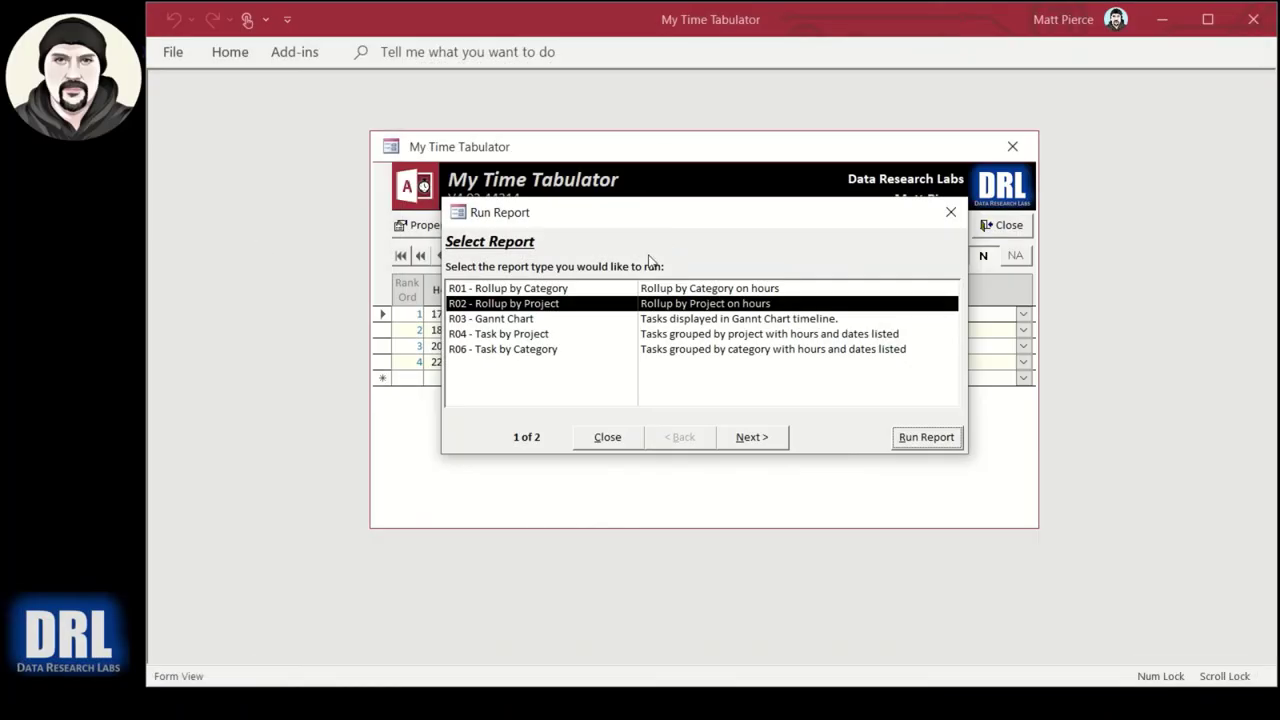
left_click(638, 320)
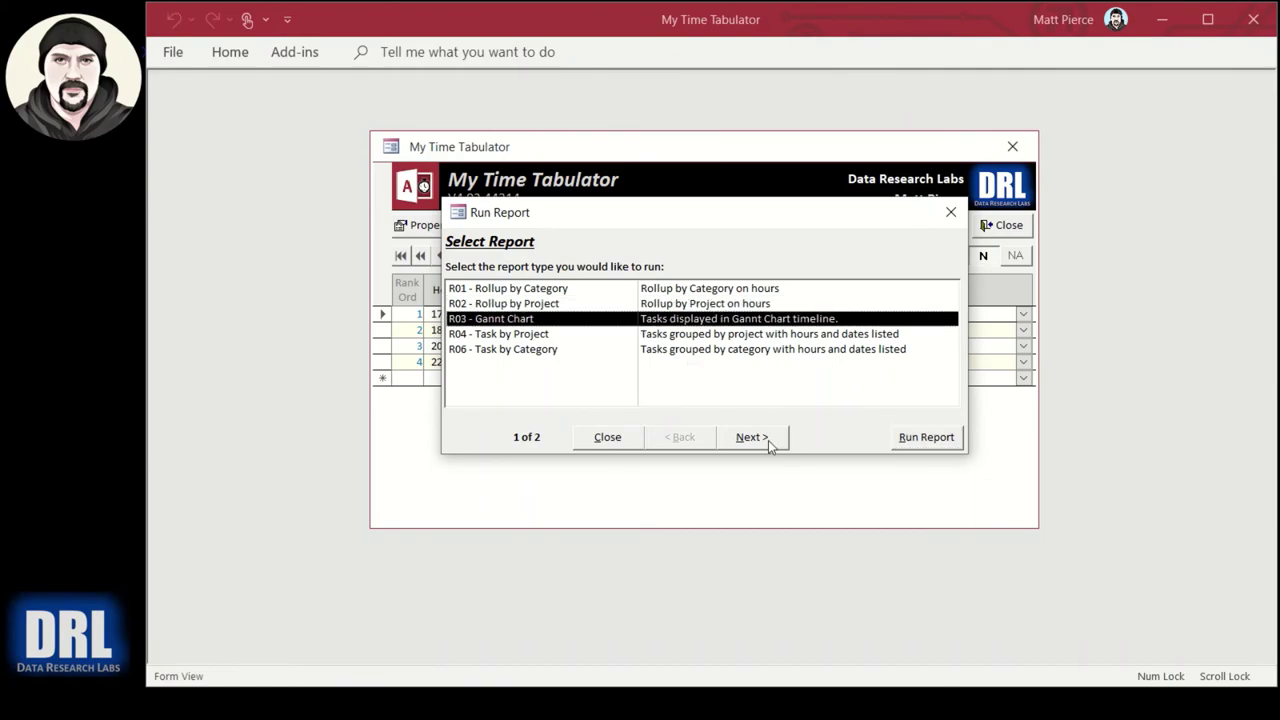
left_click(926, 441)
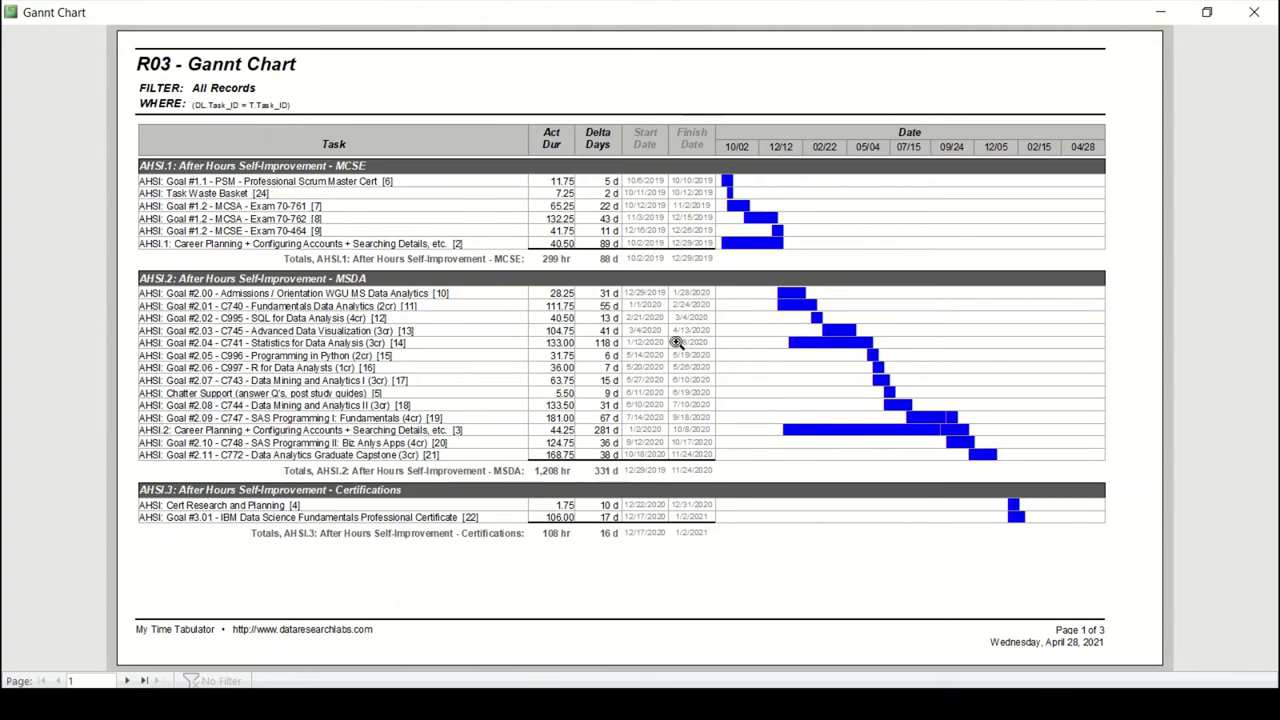
left_click(504, 310)
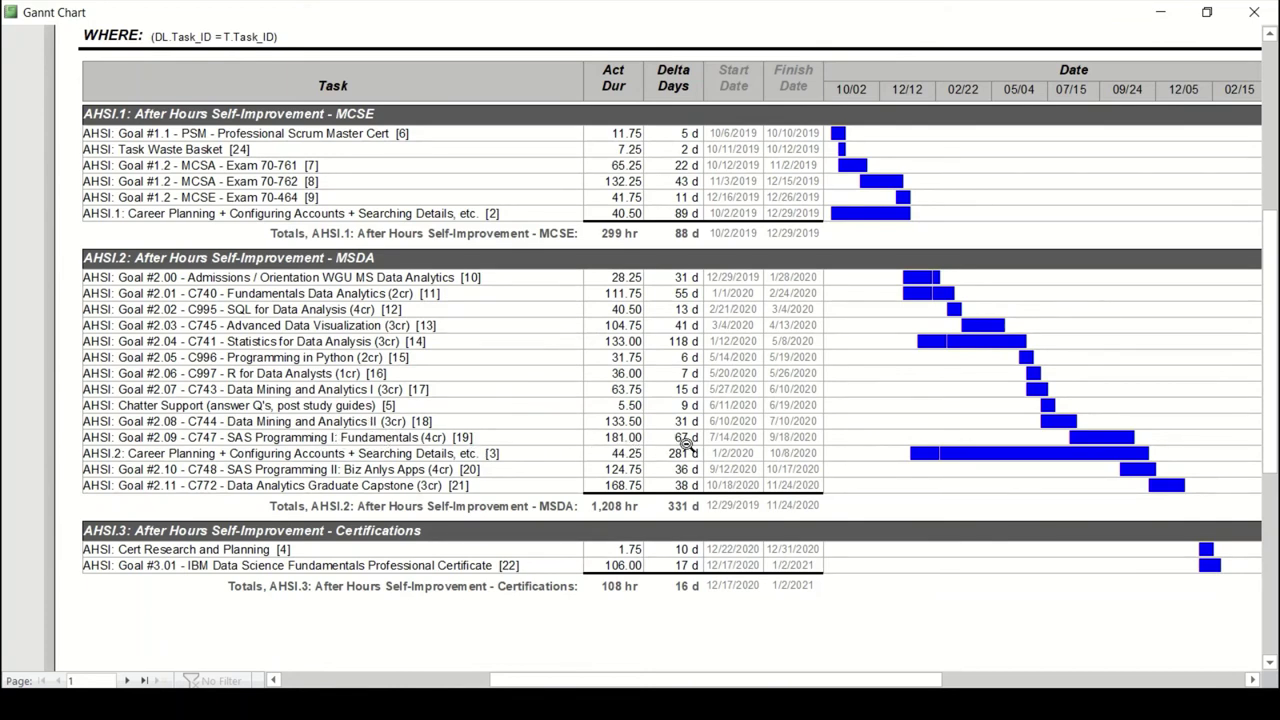
left_click(388, 440)
left_click(1254, 12)
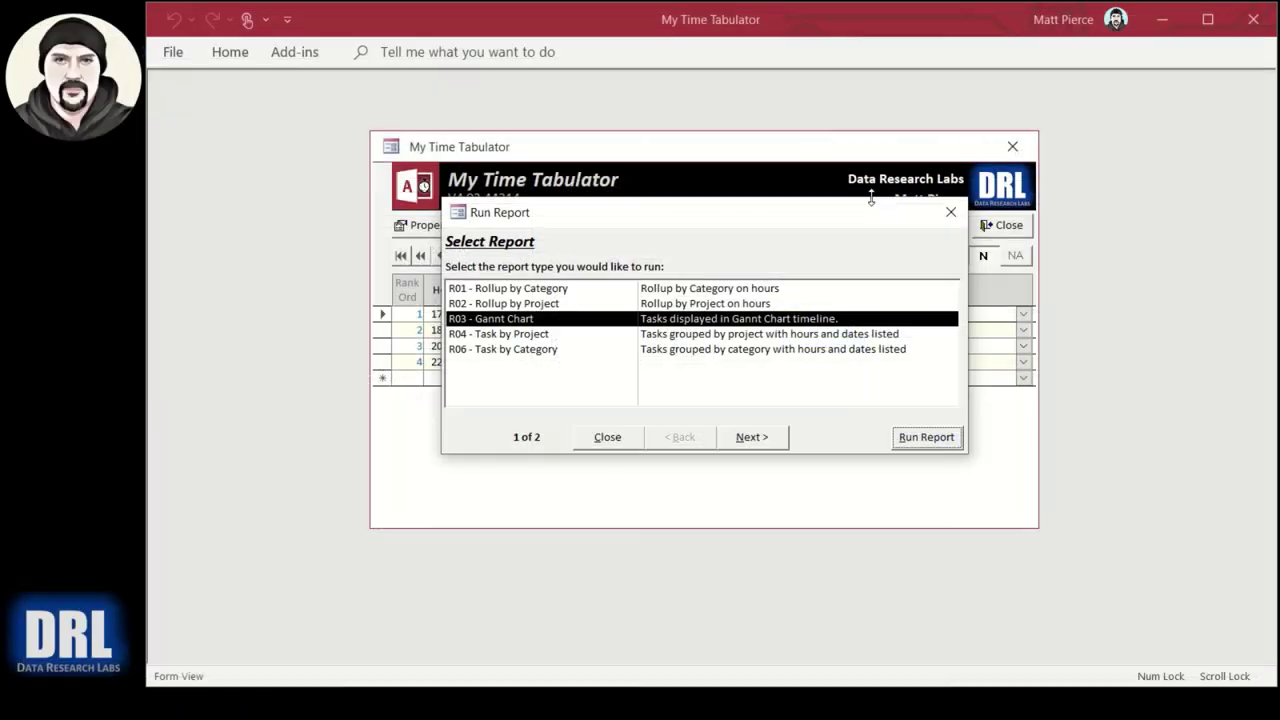
Run R01 - Rollup by Category again, zoom into its table, and close it
left_click(525, 336)
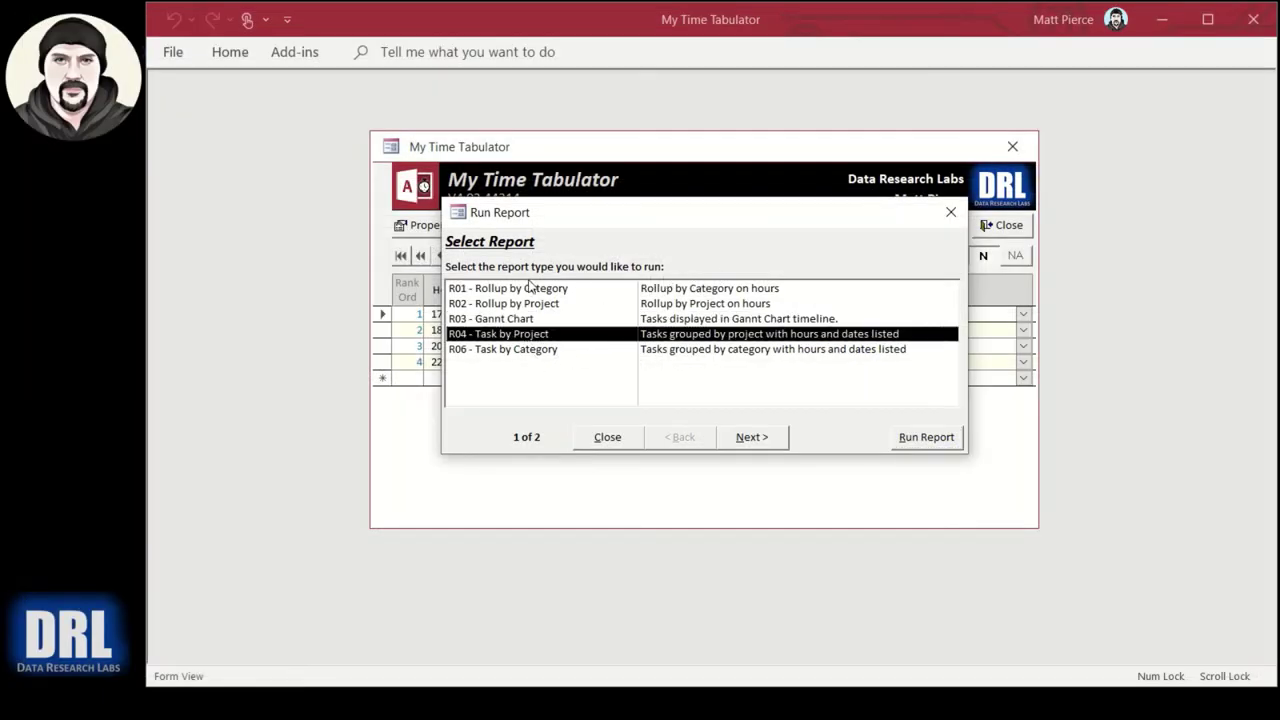
left_click(527, 289)
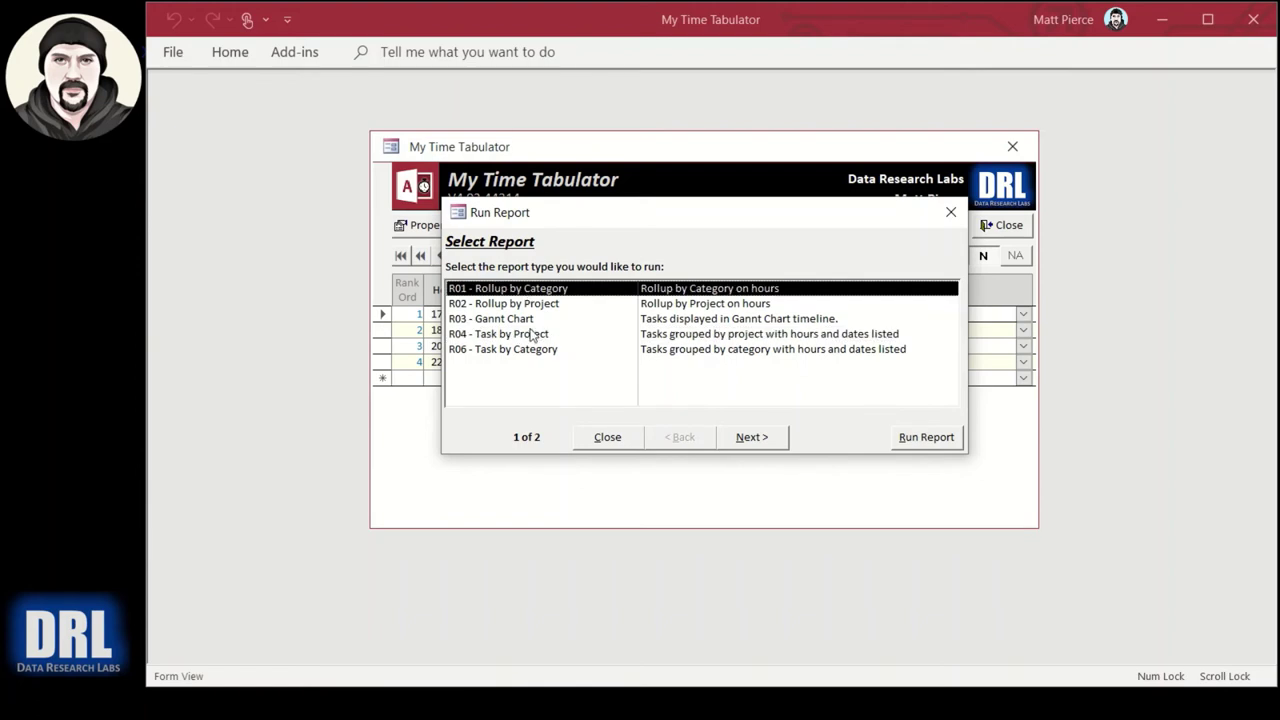
left_click(920, 437)
left_click(540, 172)
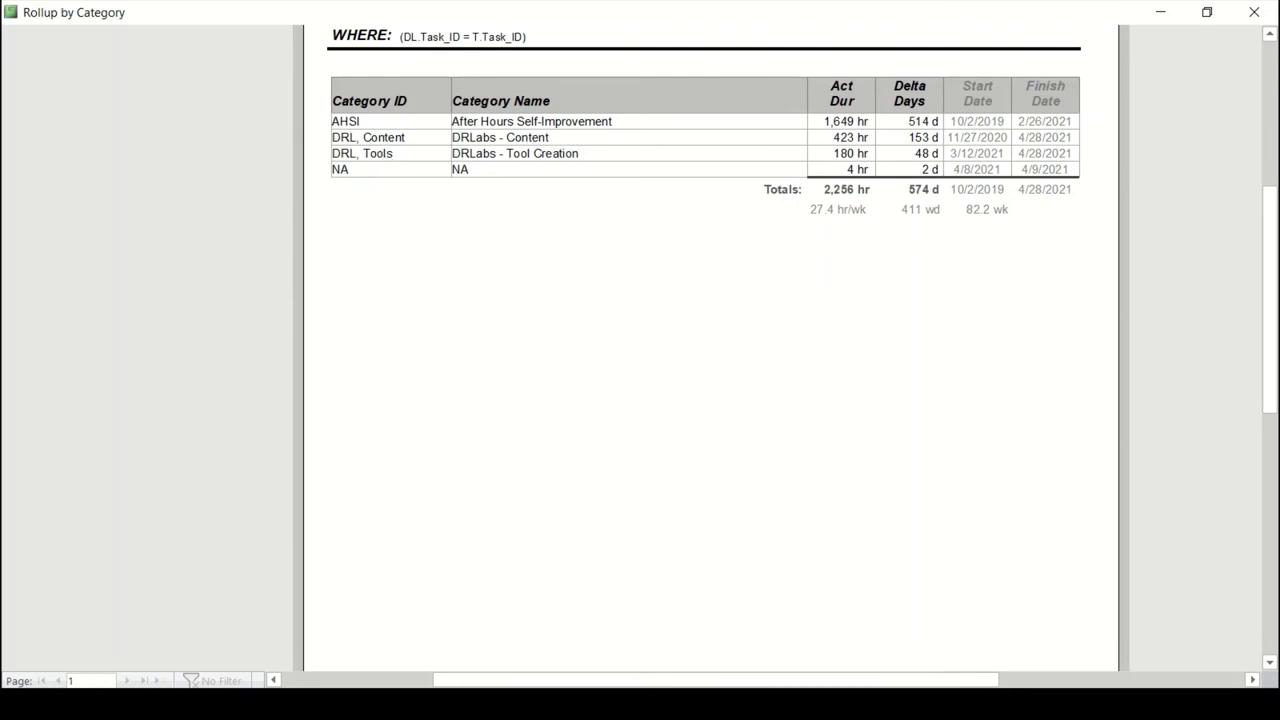
left_click(1257, 13)
Run the R06 - Task by Category report and maximize its preview window
left_click(531, 350)
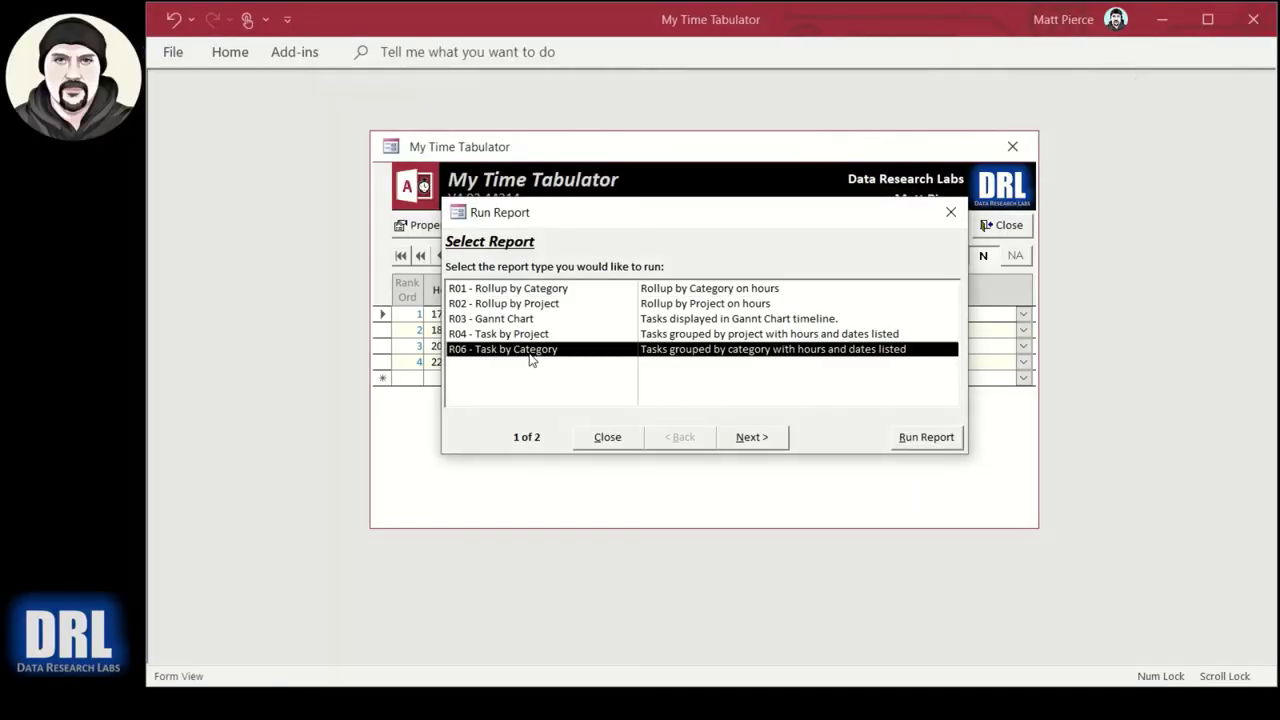
left_click(928, 443)
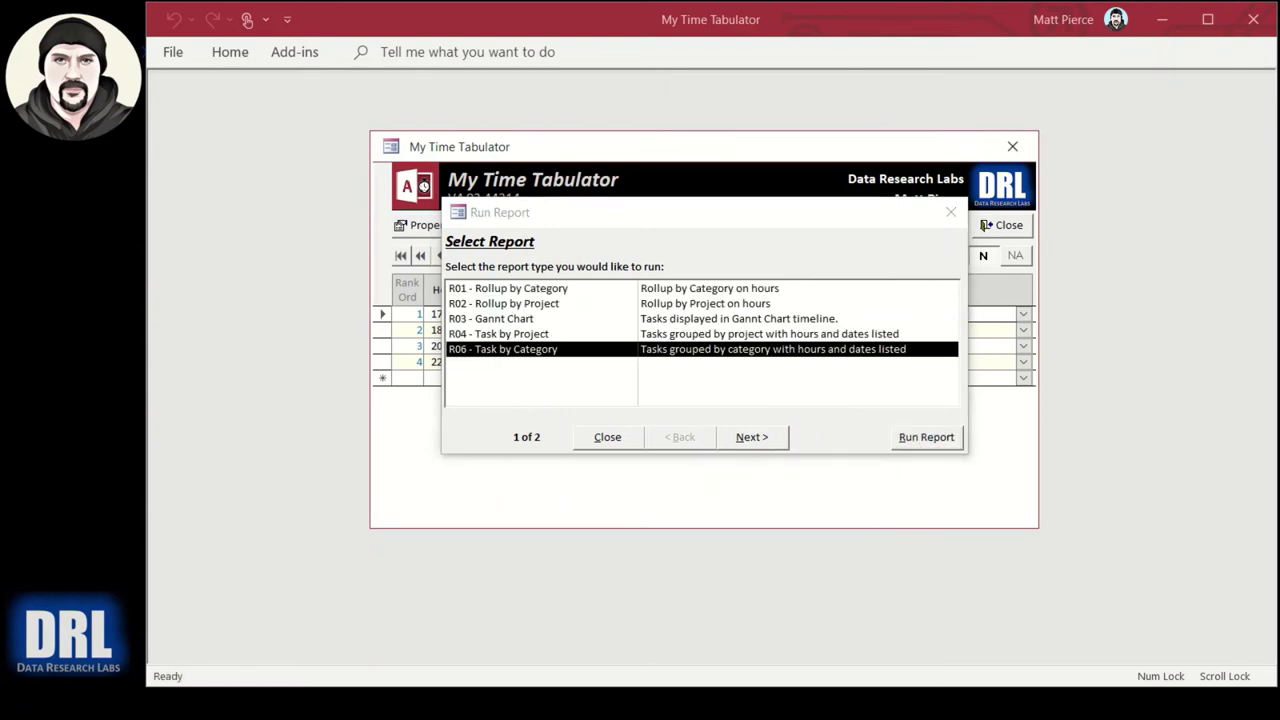
left_click_drag(214, 188, 314, 217)
double_click(314, 217)
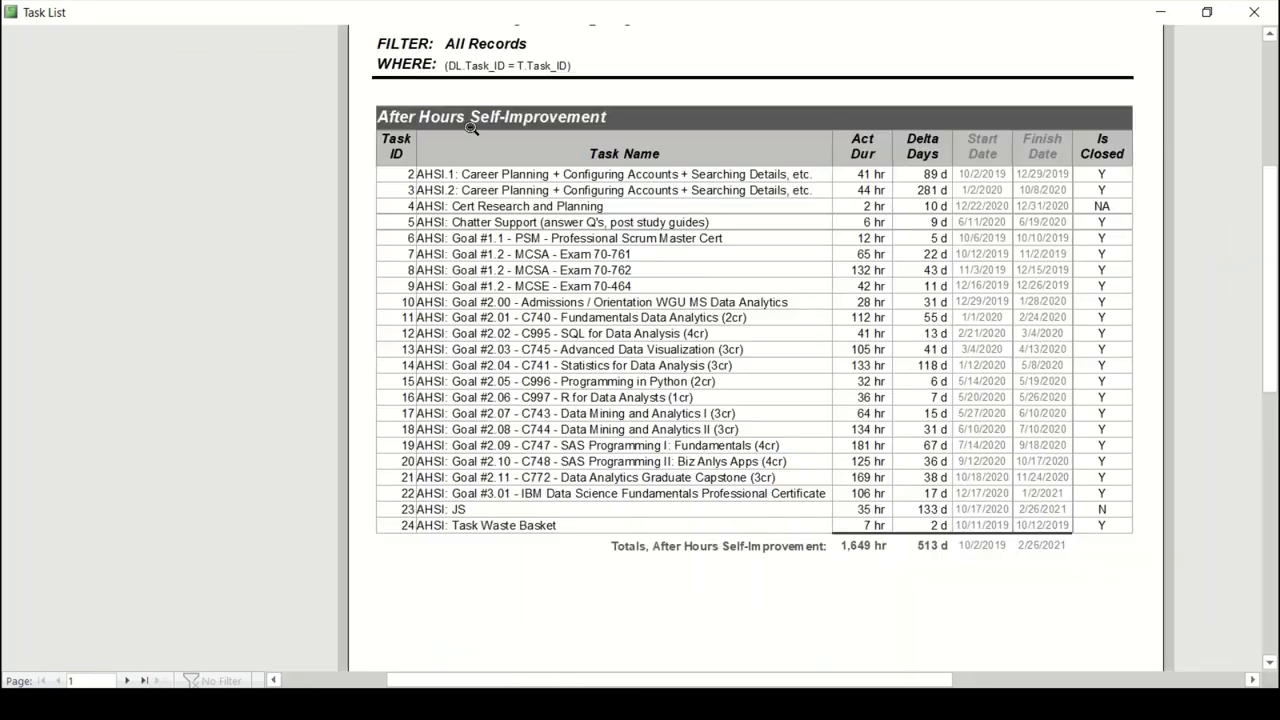
left_click(474, 144)
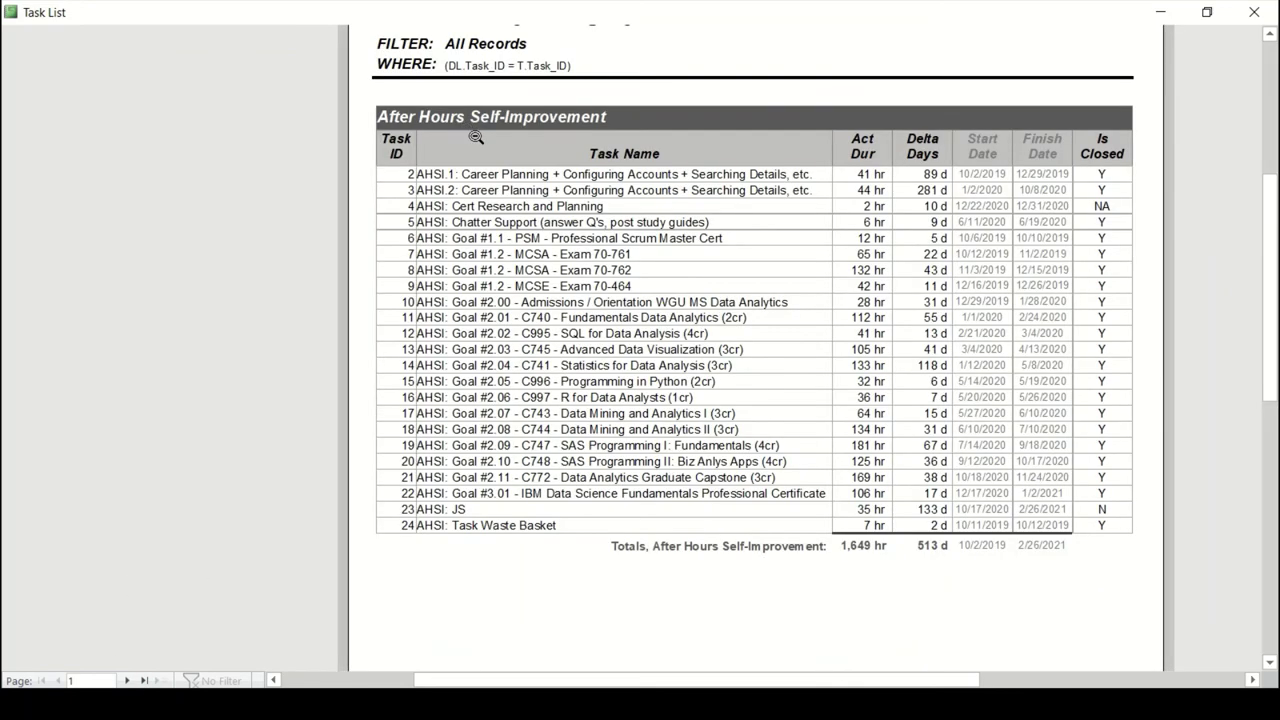
left_click(502, 312)
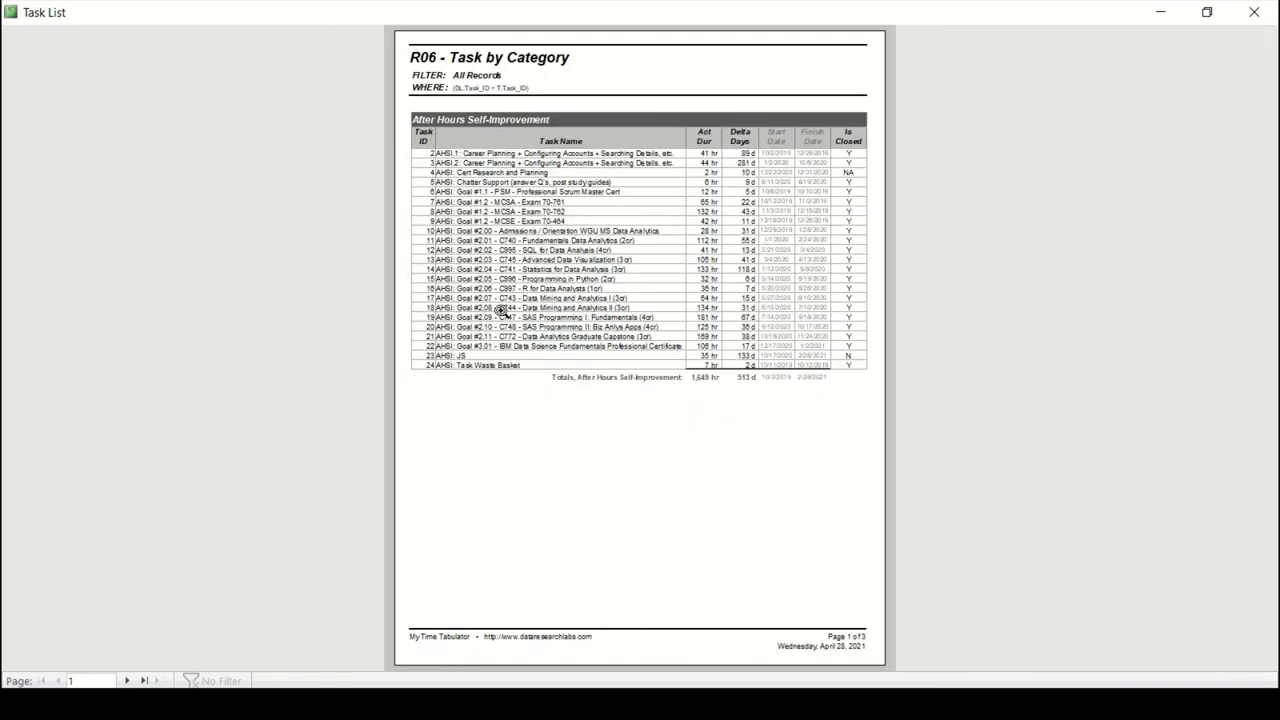
Go to page 2 and zoom into the DRLabs - Content table (423 hr, 152 d)
left_click(126, 680)
left_click(452, 79)
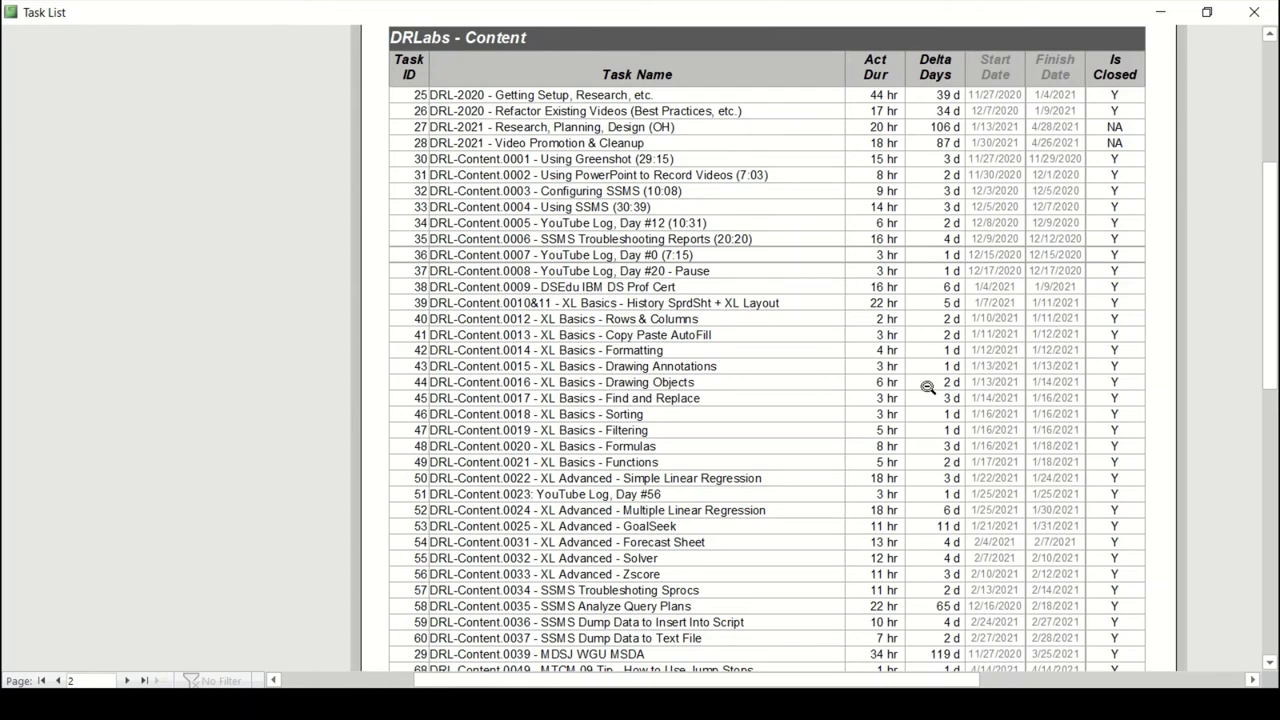
scroll(567, 300, "up", 2)
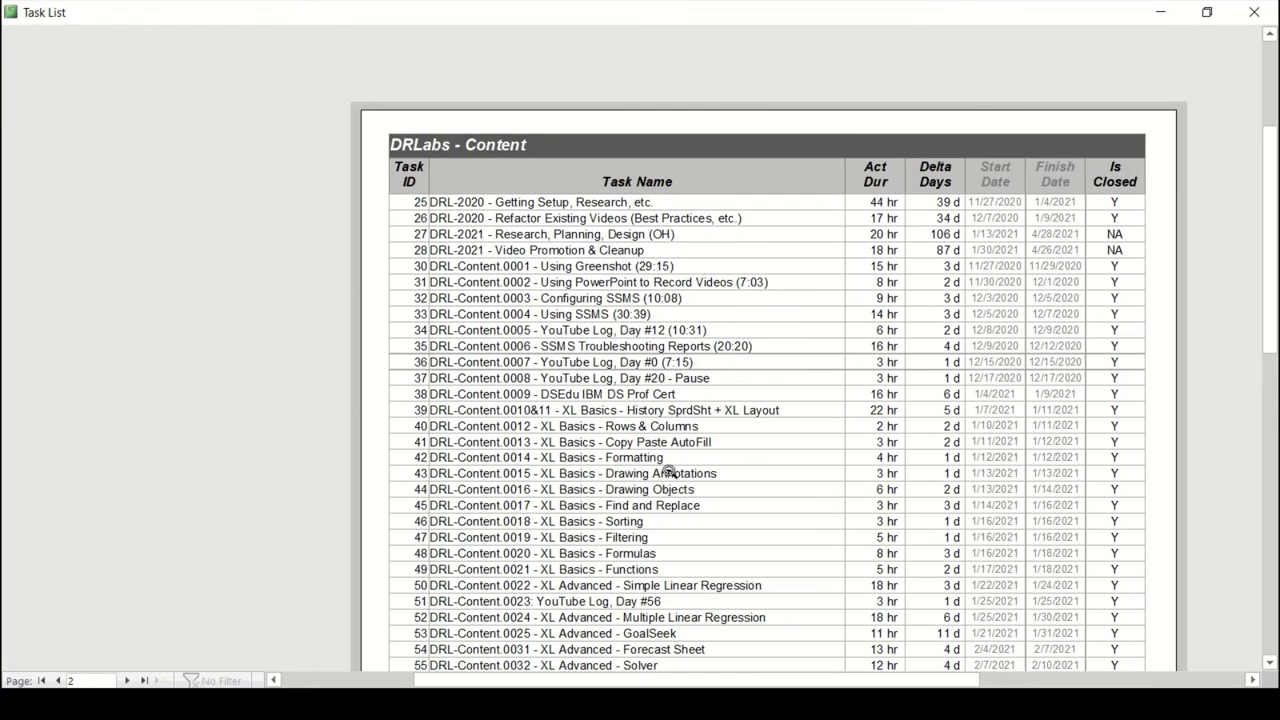
scroll(594, 544, "down", 4)
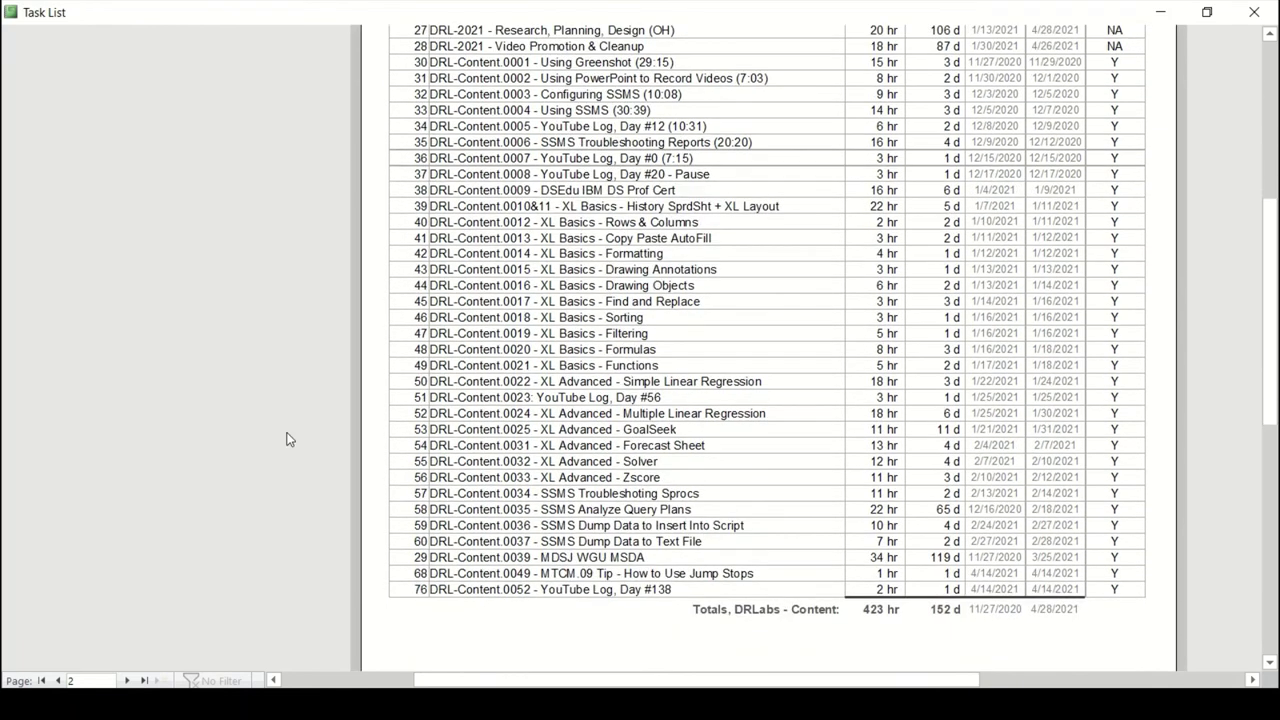
Zoom out on page 2, then close the R06 Task by Category preview
left_click(220, 429)
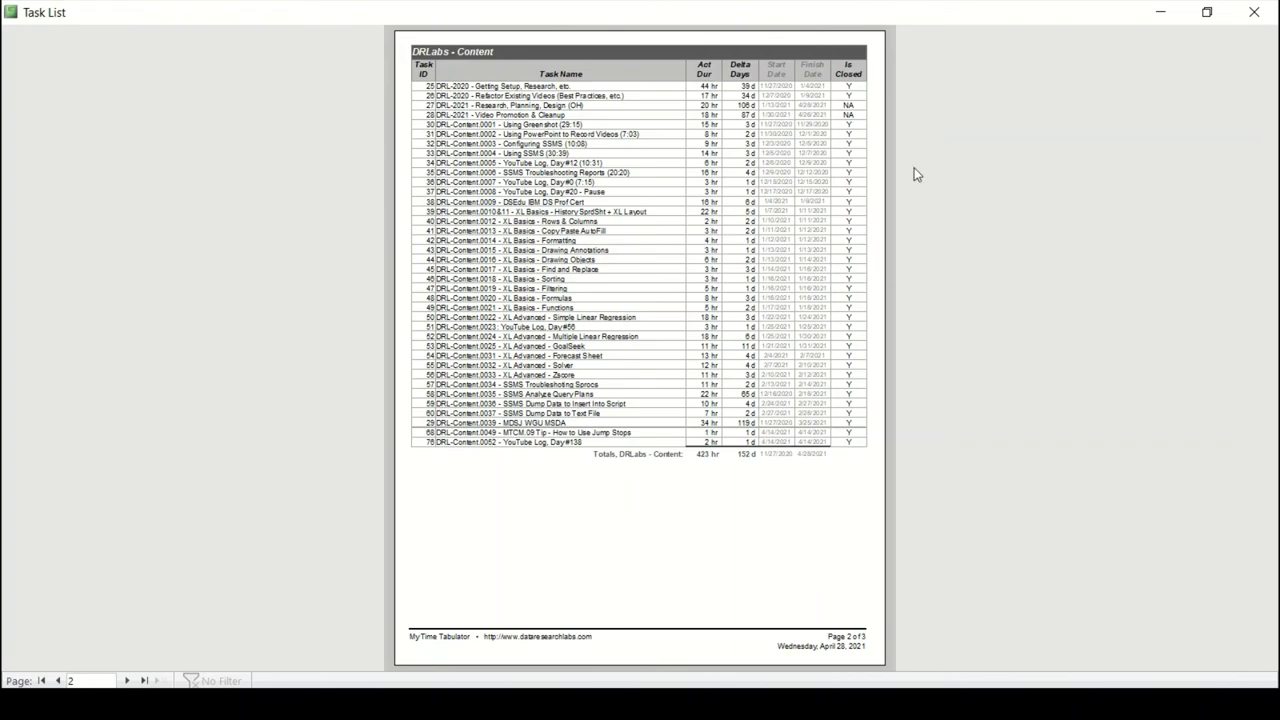
left_click(1254, 12)
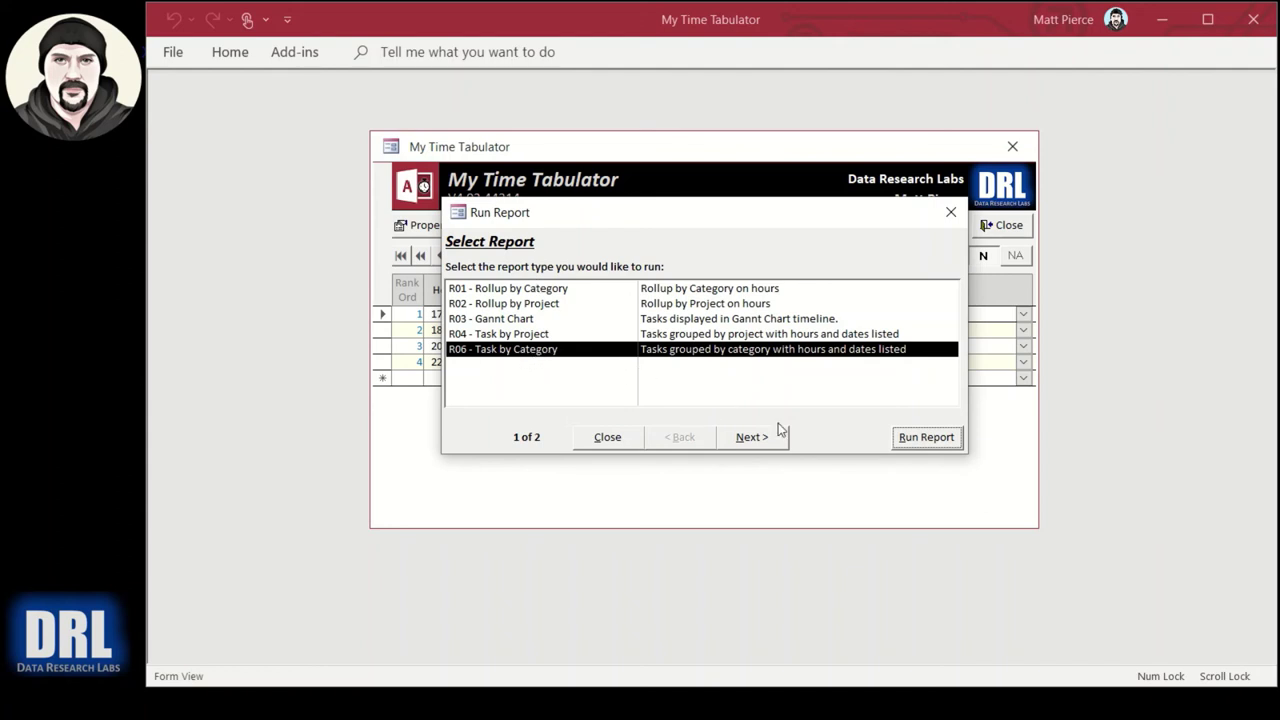
Preview the R04 - Task by Project report and zoom in on its project task tables
left_click(533, 334)
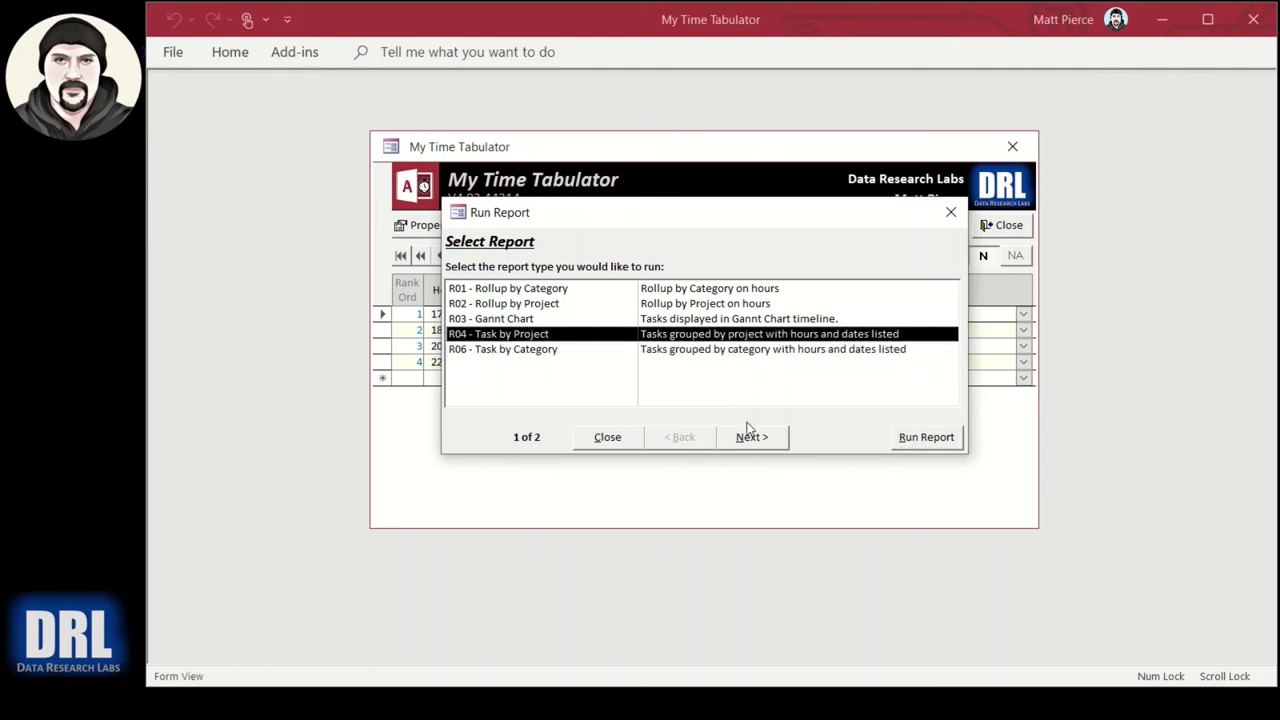
left_click(926, 437)
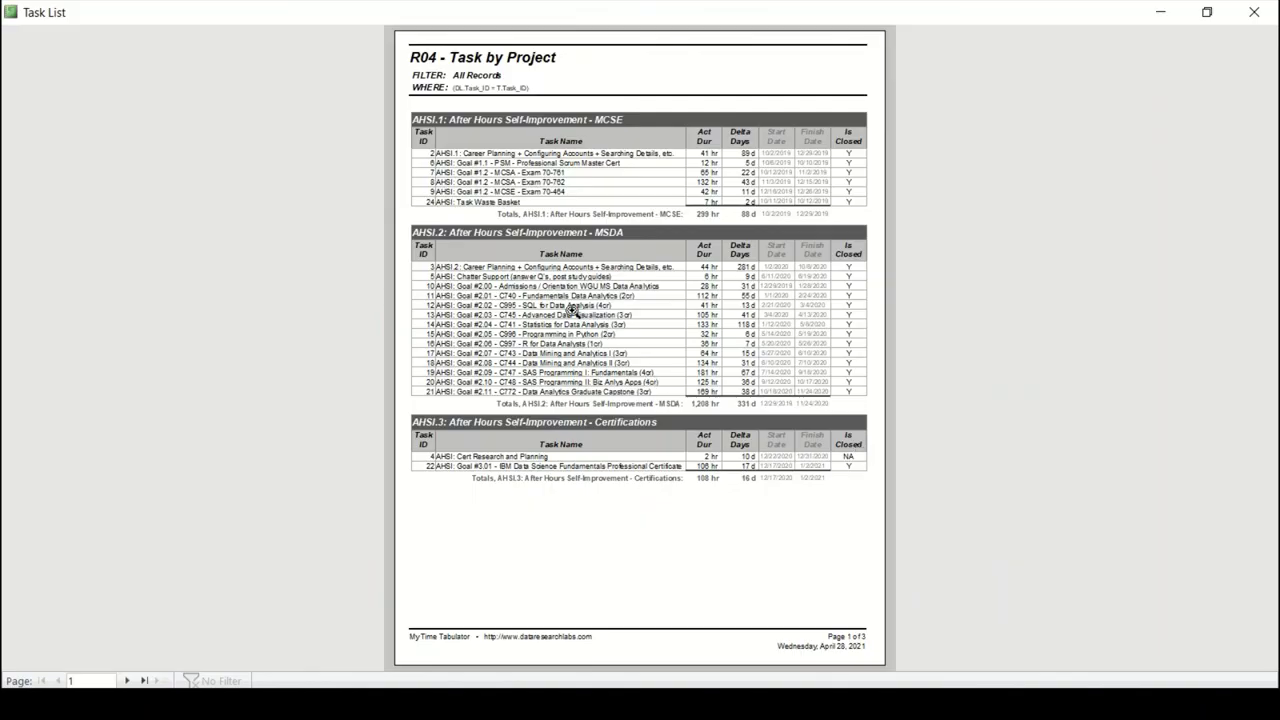
left_click(630, 236)
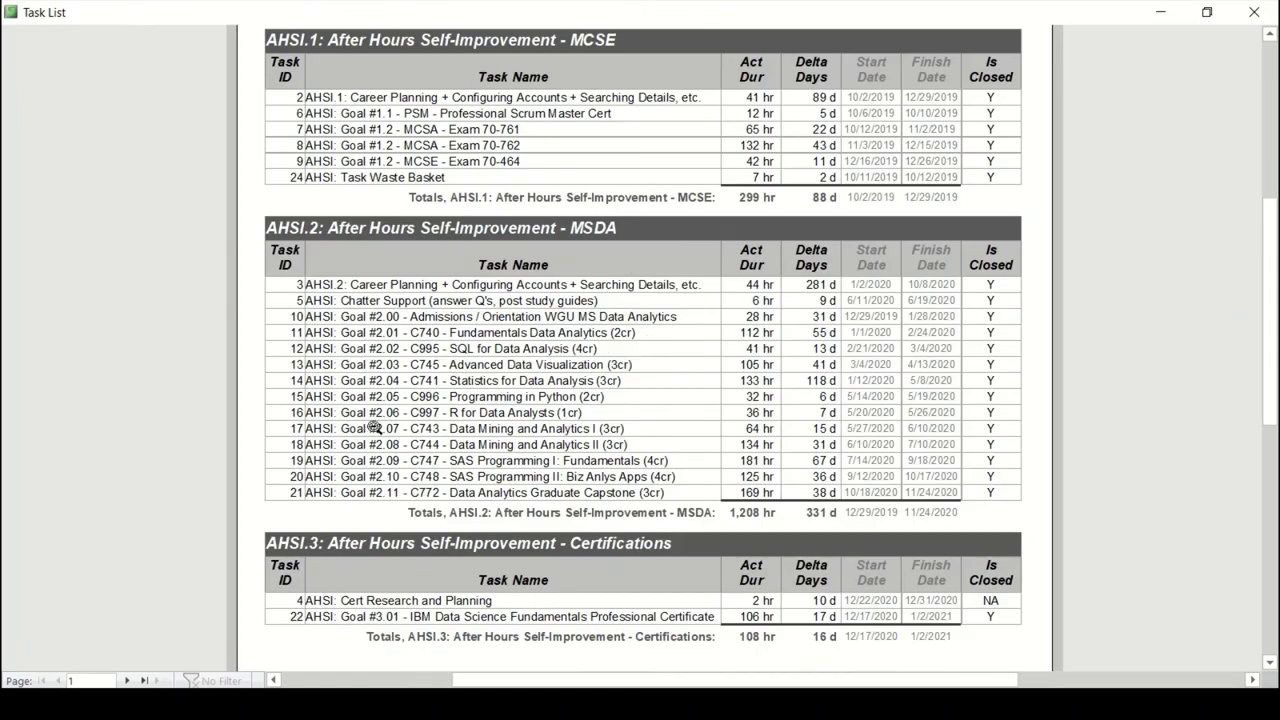